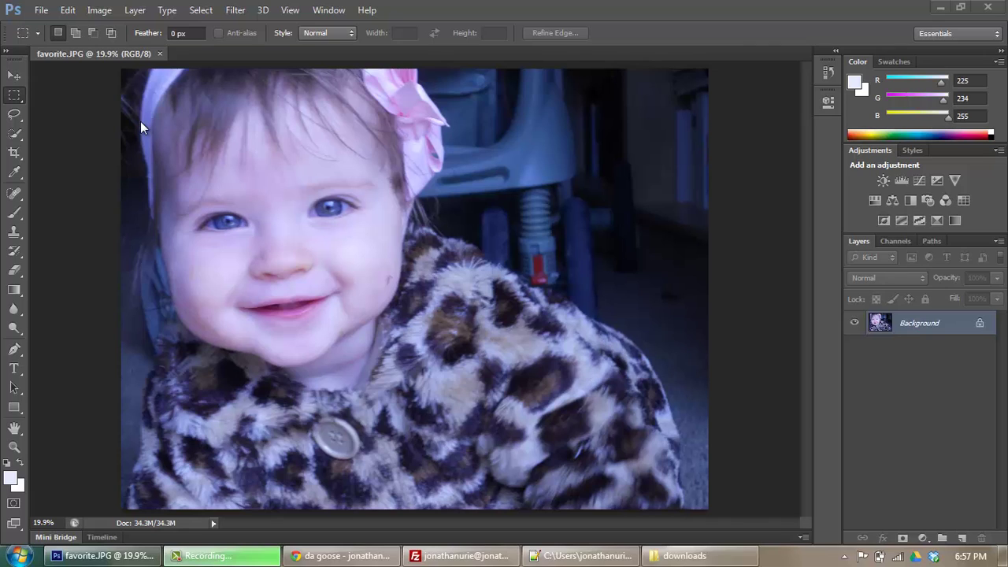
Save the photo in Photoshop (*.PSD) format on the Desktop as favorite_edited.psd.
click(44, 11)
click(63, 187)
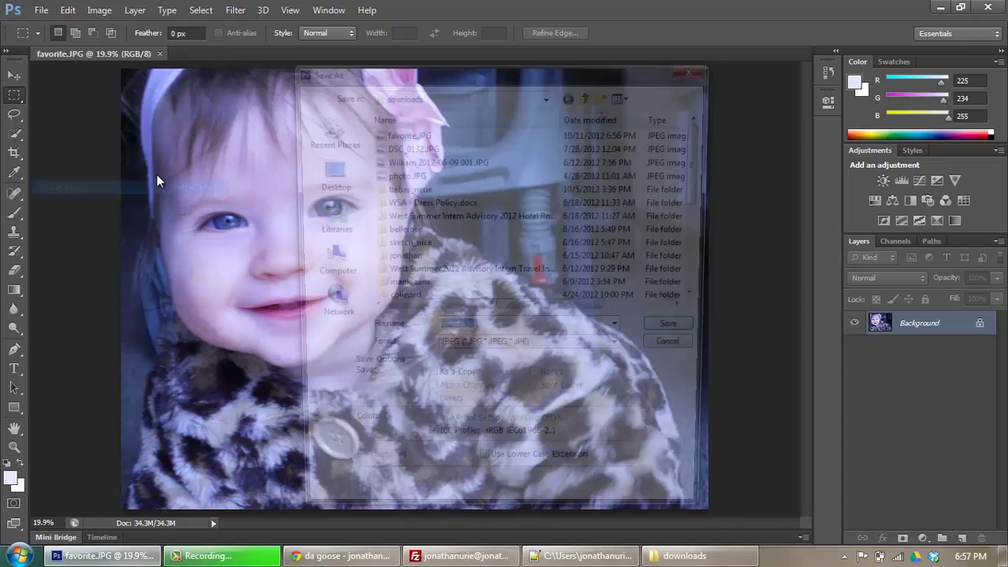
click(465, 350)
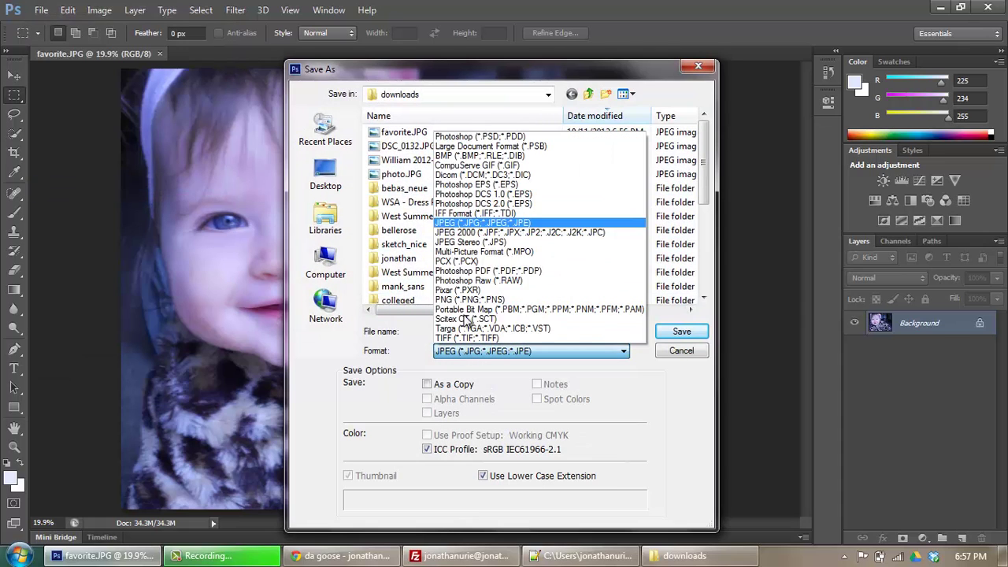
click(461, 135)
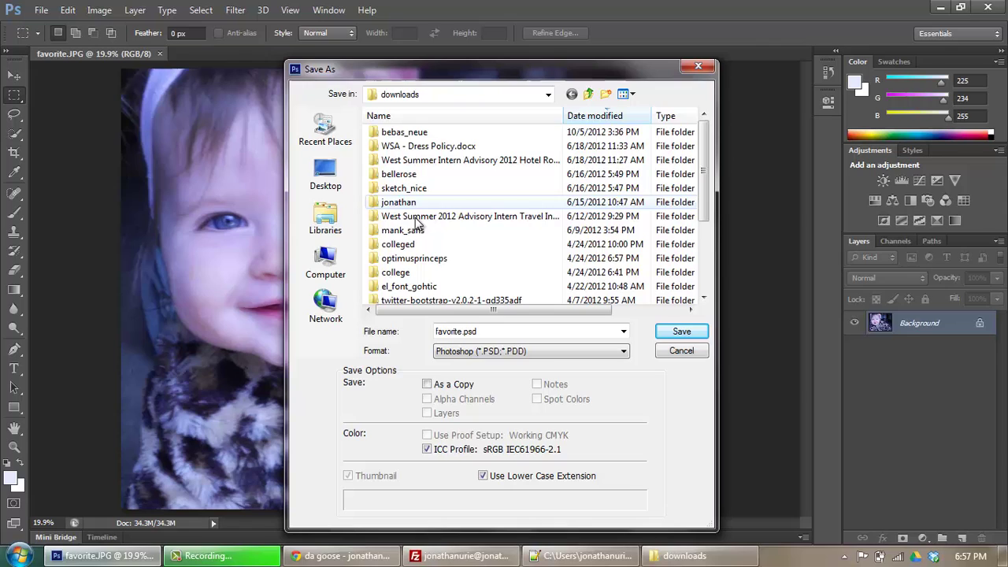
click(325, 174)
click(480, 332)
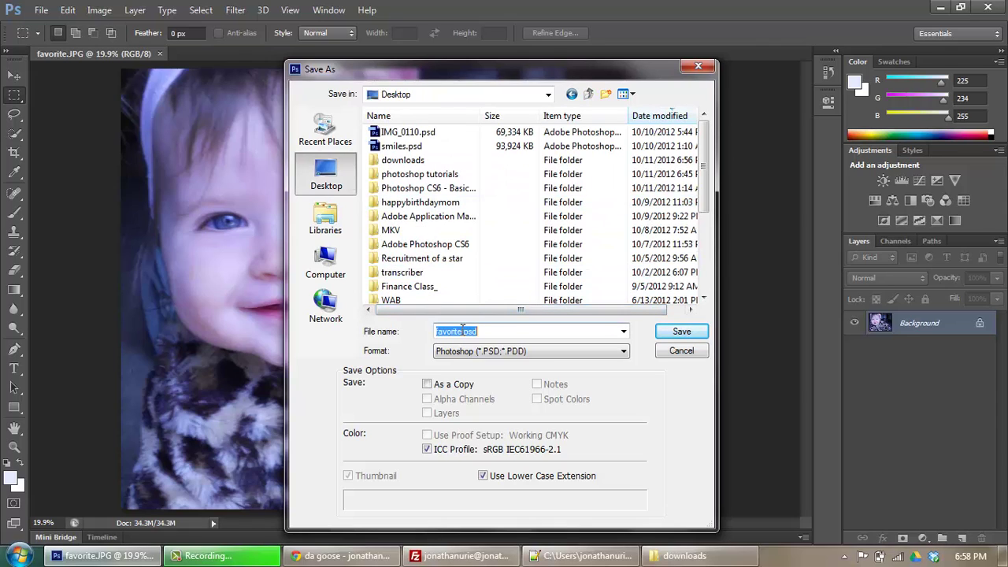
click(483, 333)
text(_edited)
key(Return)
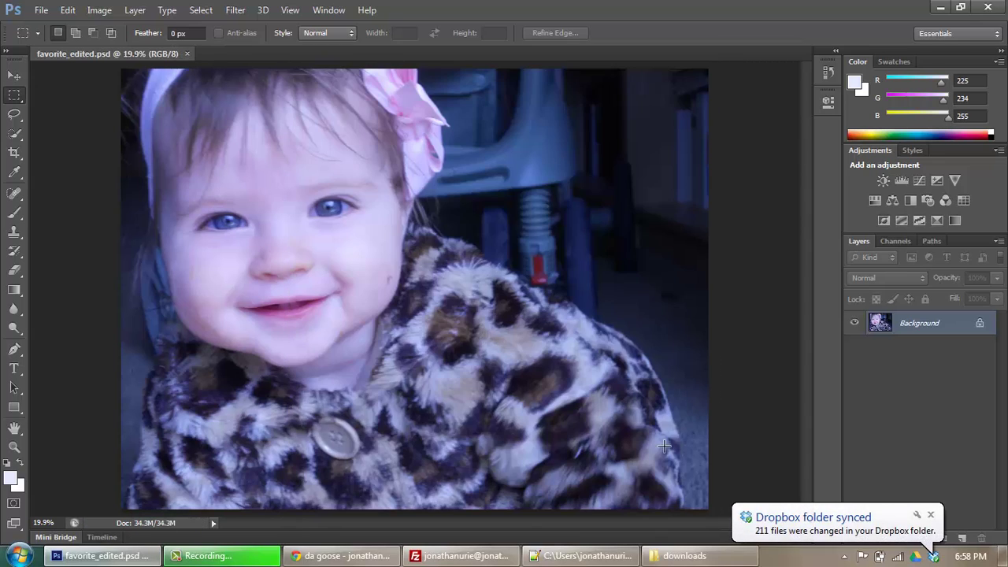
Dismiss the Dropbox sync notice and select the Move tool.
click(931, 514)
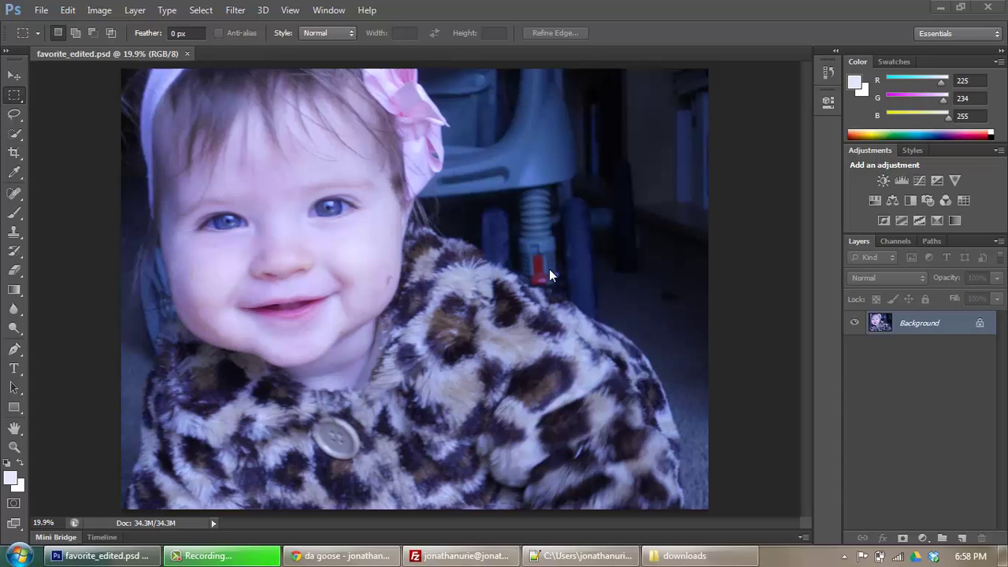
click(22, 85)
click(14, 76)
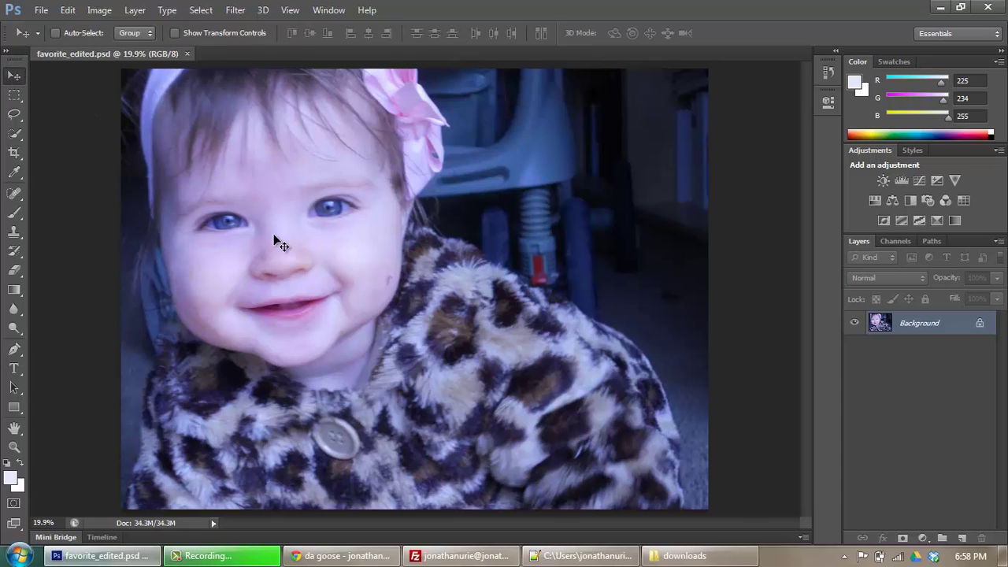
Zoom in and out and pan around the baby's cheek to inspect its small blemishes.
key(ctrl+plus)
key(ctrl+plus)
key(ctrl+plus)
key(ctrl+plus)
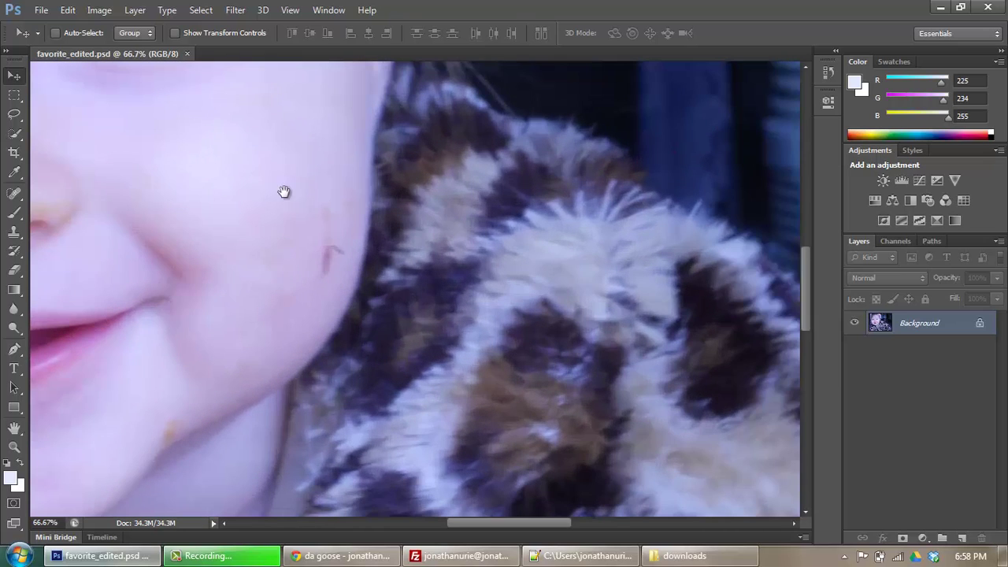
drag(283, 189, 441, 338)
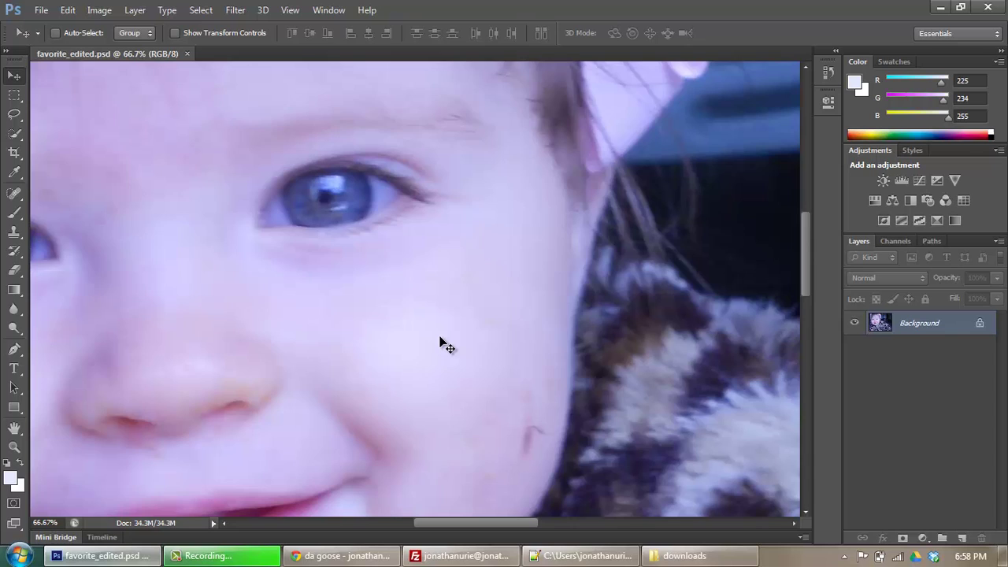
key(ctrl+minus)
key(ctrl+minus)
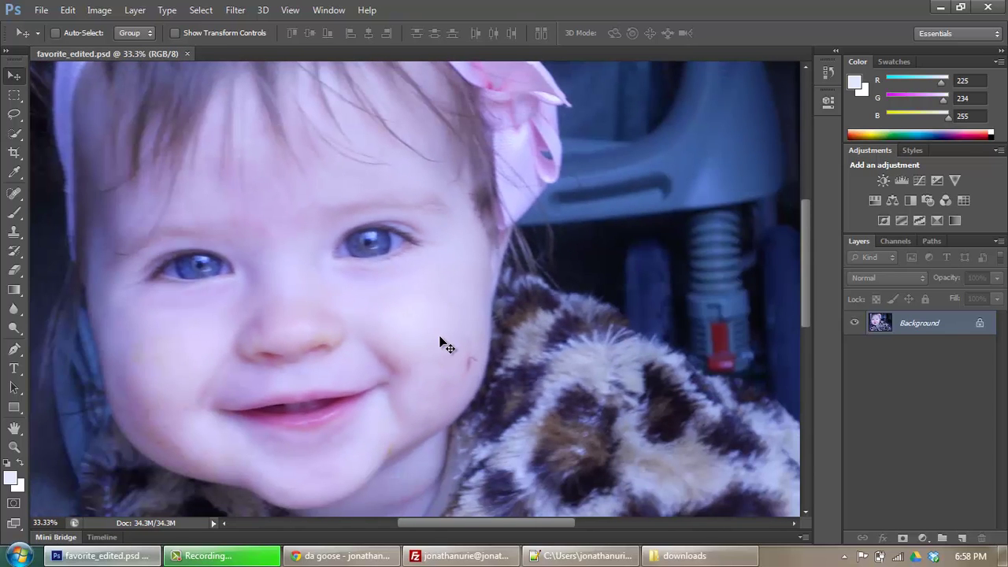
key(ctrl+minus)
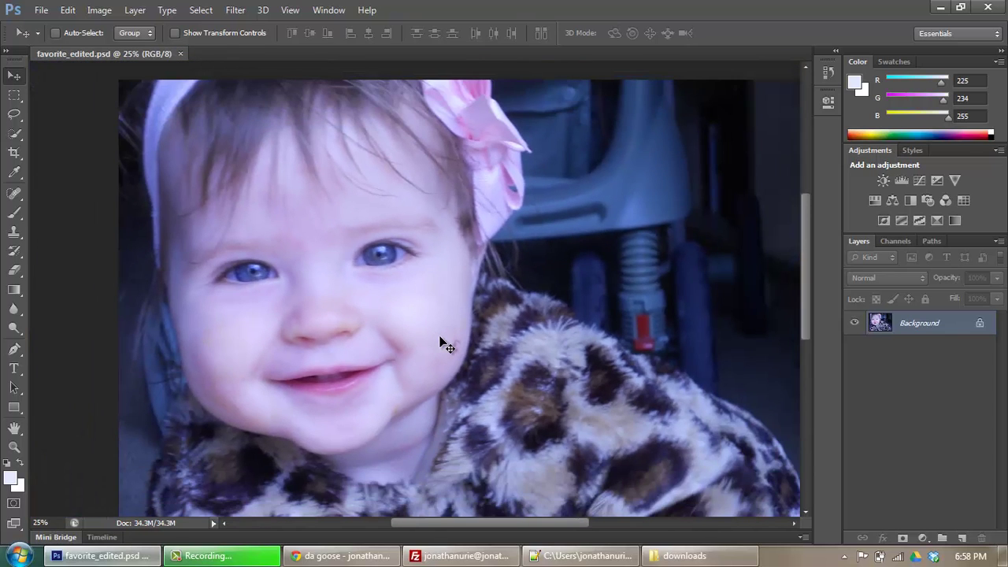
key(ctrl+minus)
key(ctrl+plus)
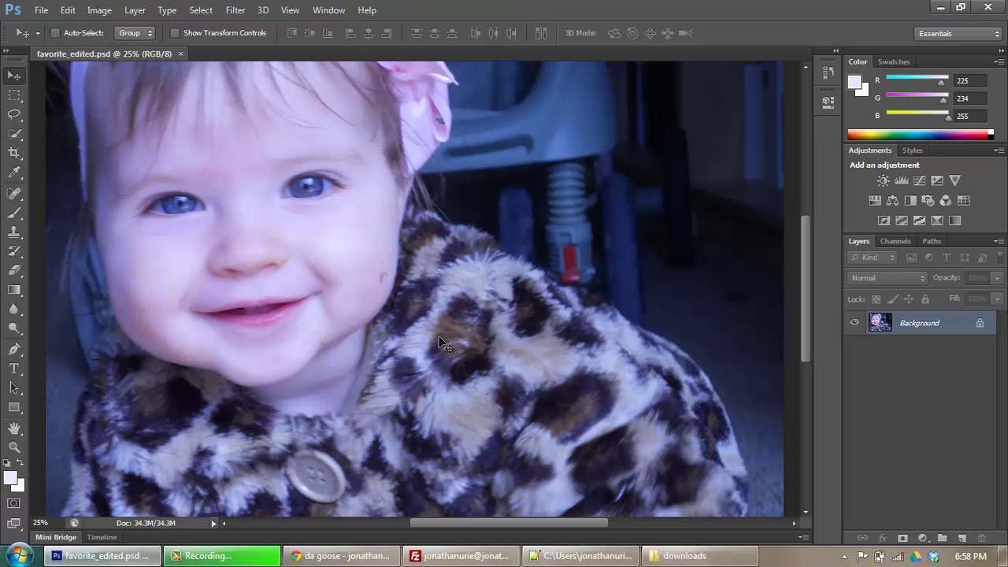
key(ctrl+plus)
key(ctrl+plus)
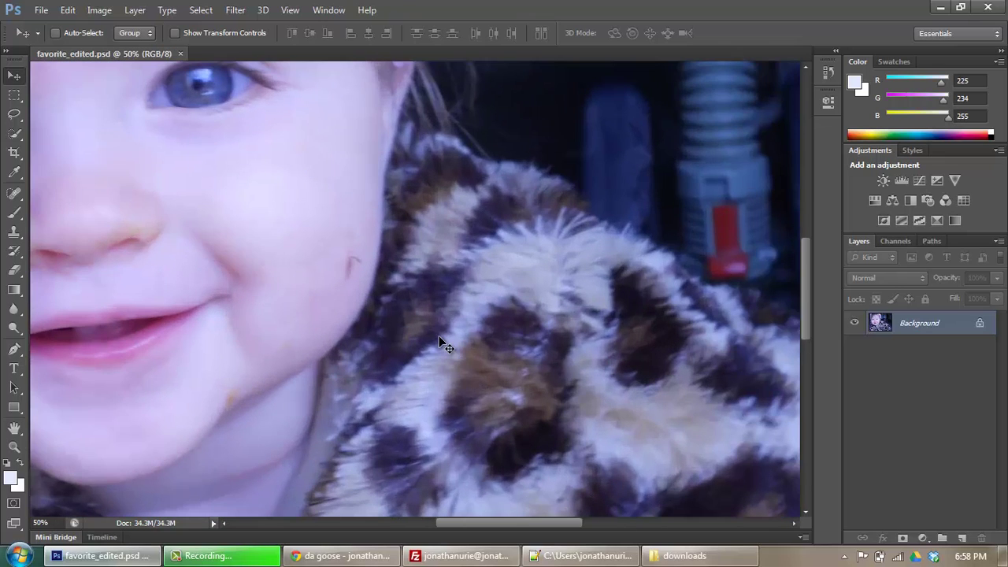
drag(292, 322, 533, 273)
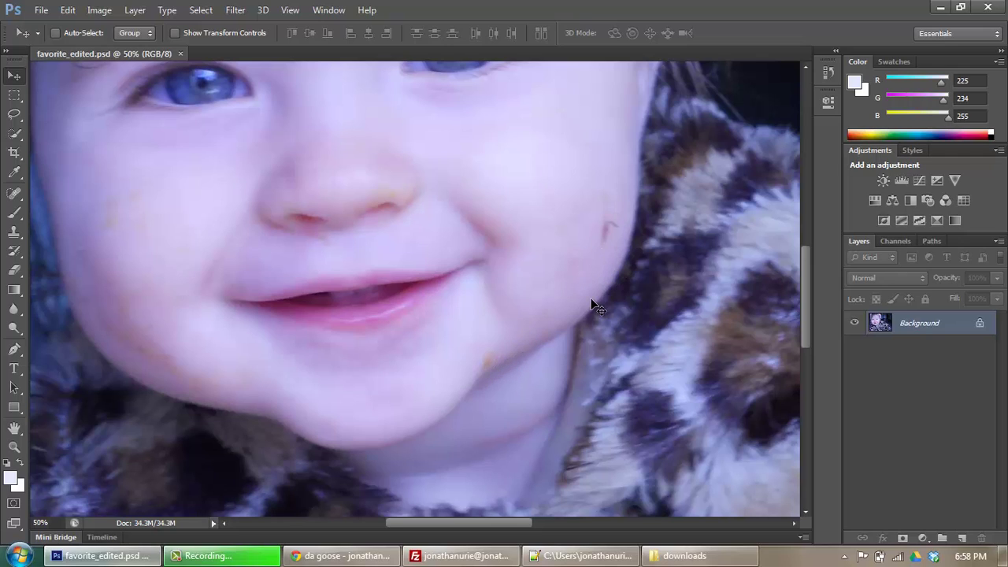
key(ctrl+minus)
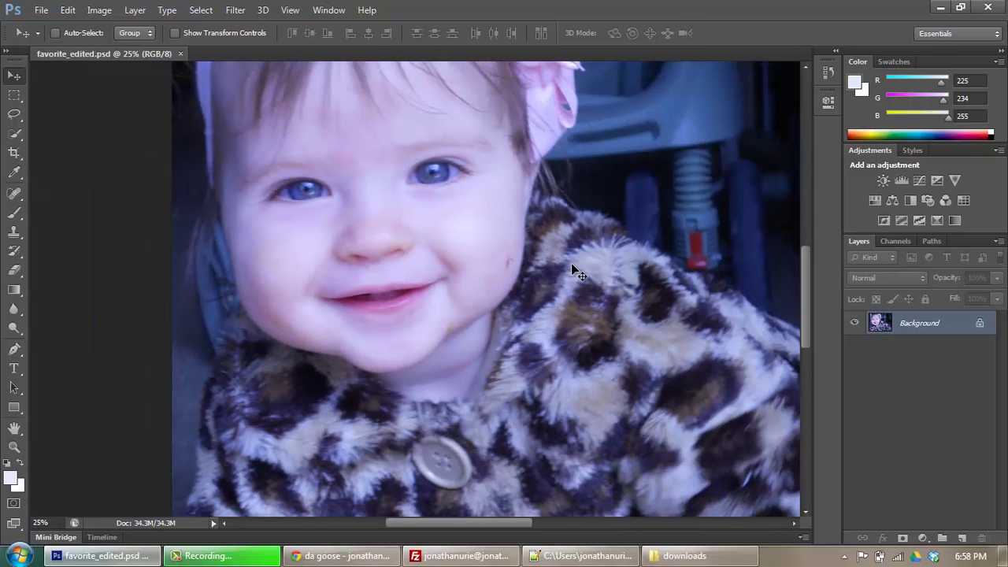
scroll(572, 271, down, 2)
scroll(572, 272, up, 2)
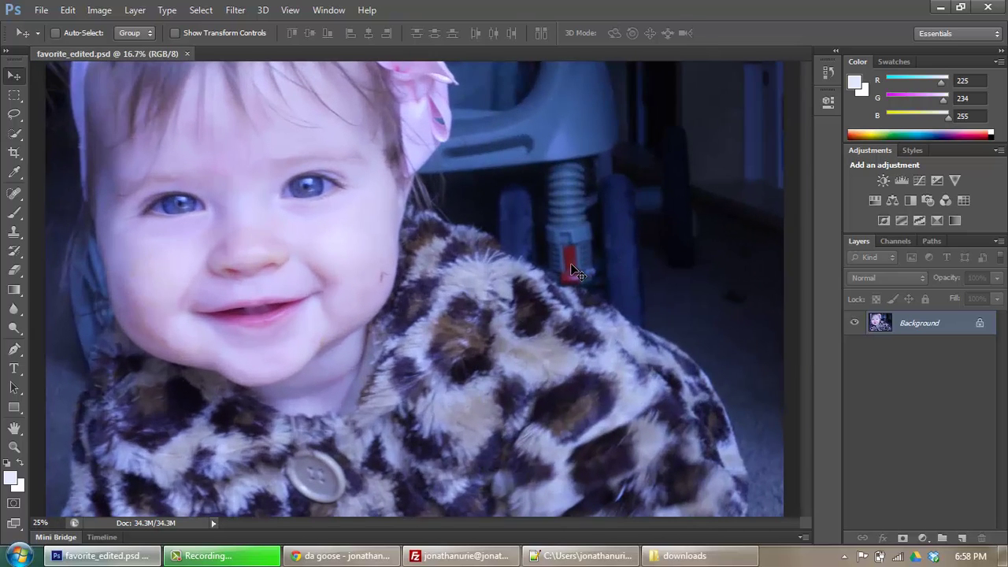
key(ctrl+plus)
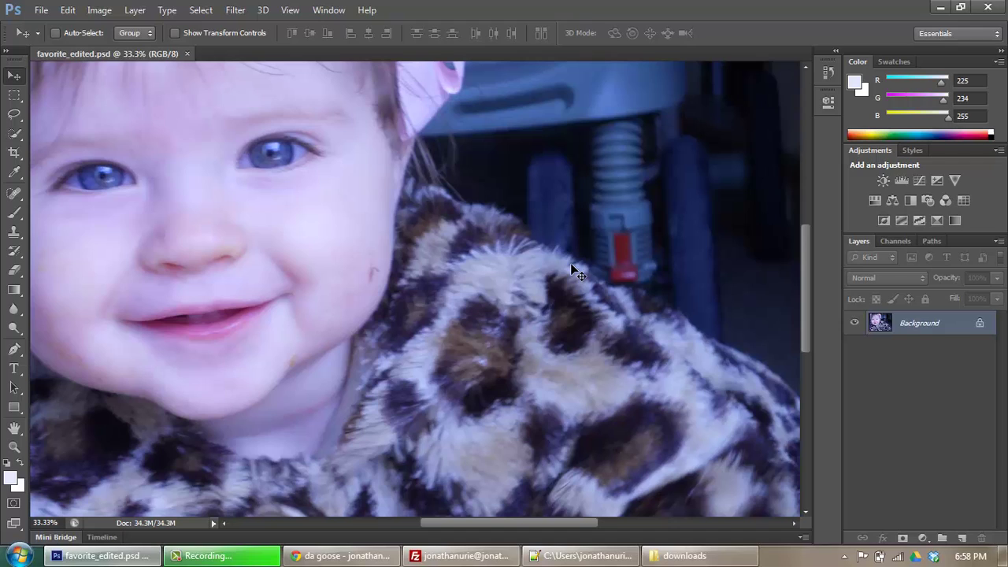
Duplicate the Background layer to create Background copy.
right_click(913, 329)
click(910, 356)
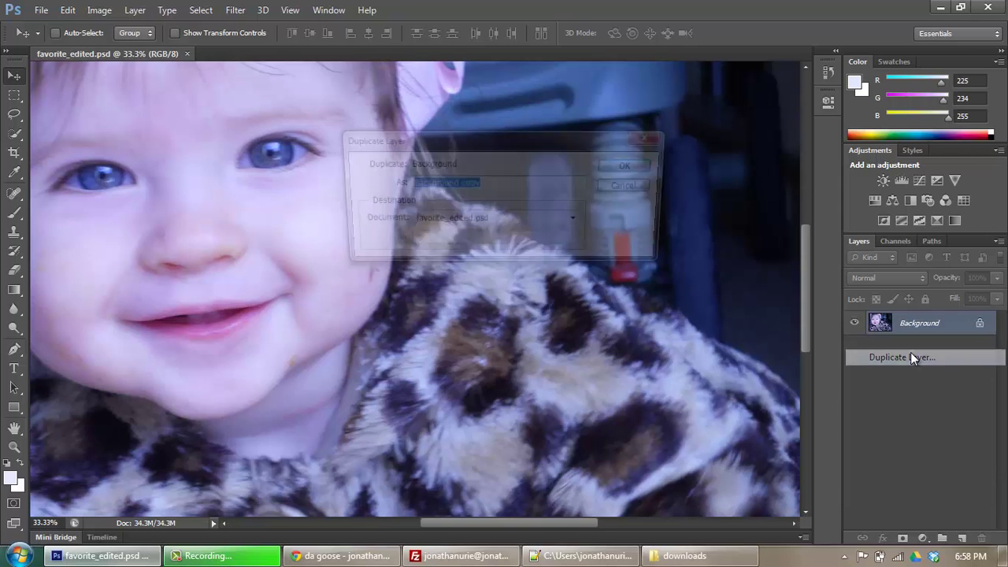
click(636, 165)
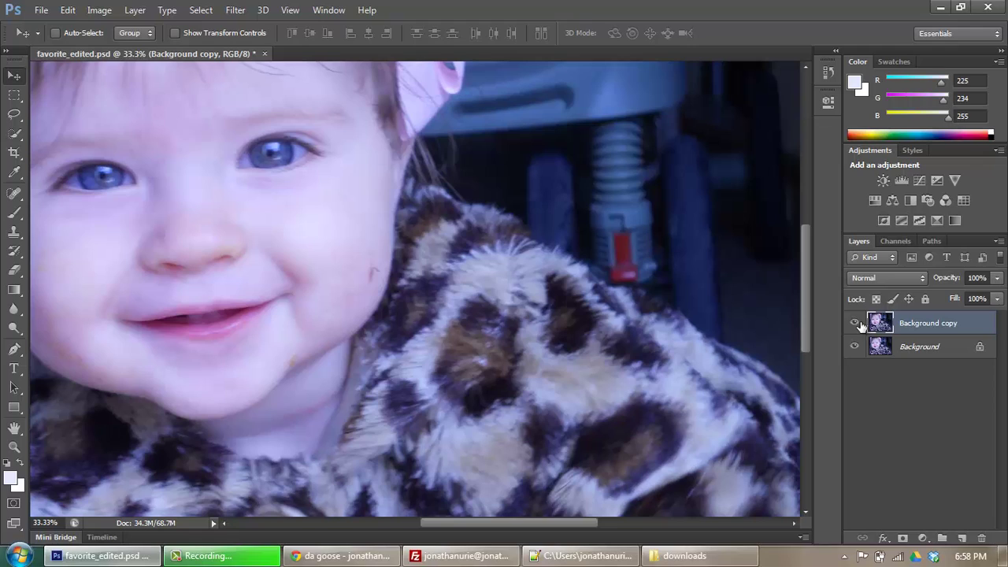
Toggle Background copy's visibility off and on twice, leaving it visible.
click(856, 325)
click(855, 325)
click(855, 324)
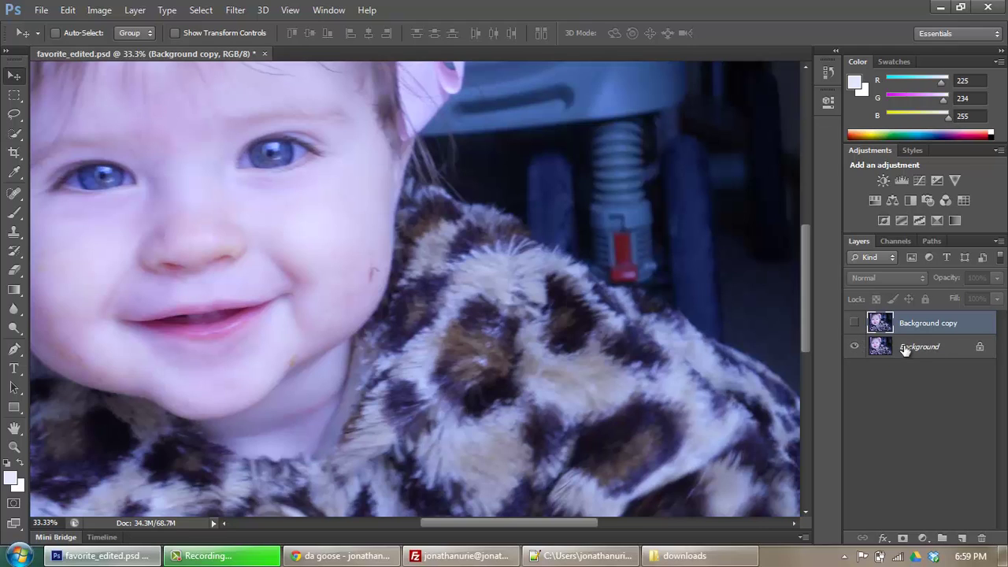
click(855, 324)
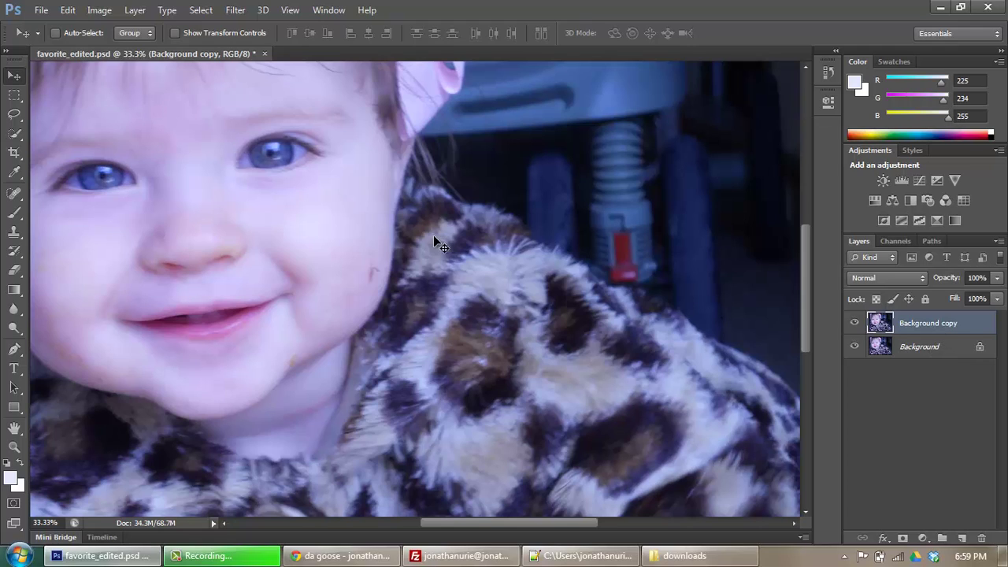
drag(306, 202, 418, 267)
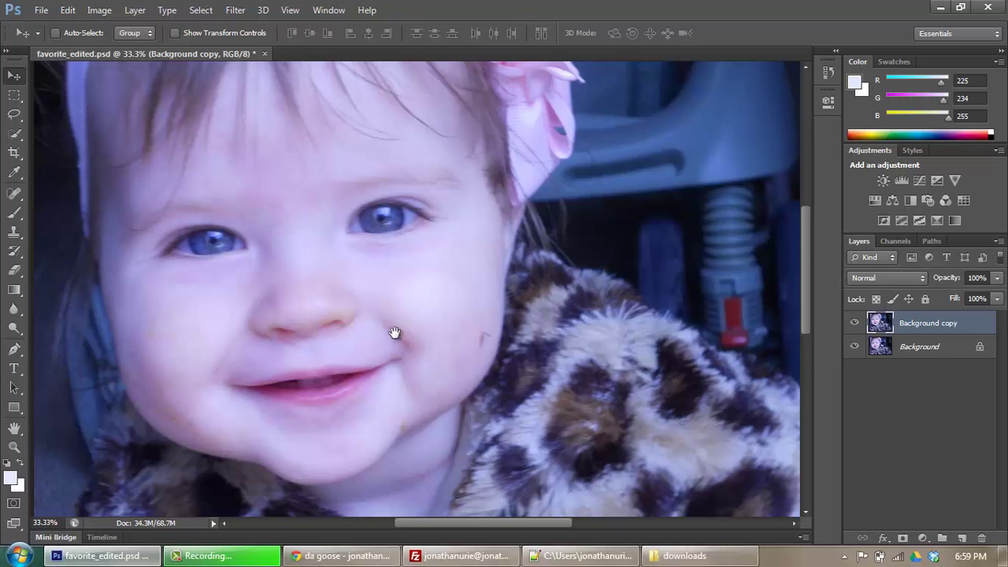
drag(395, 332, 279, 228)
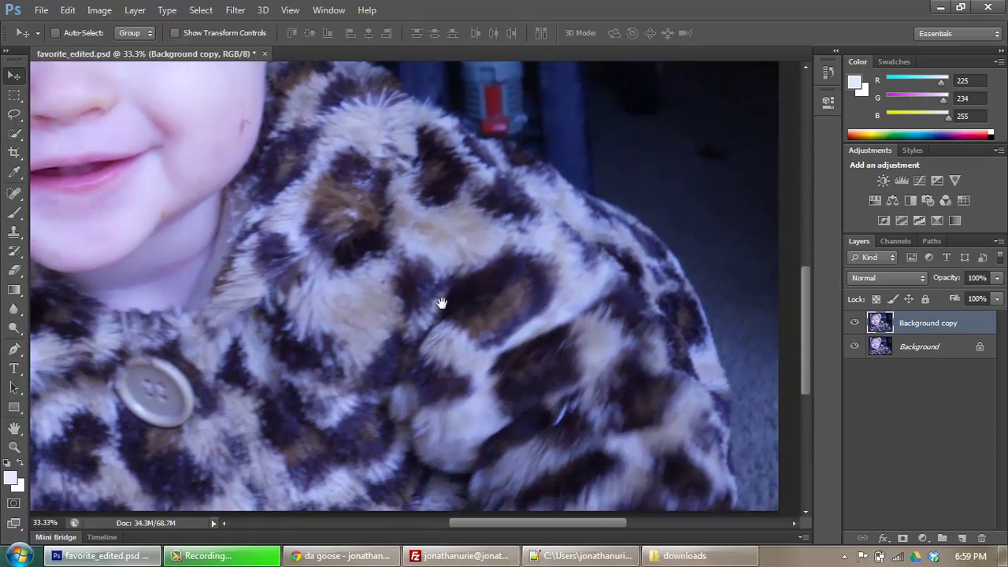
drag(441, 303, 422, 324)
key(ctrl+minus)
key(ctrl+minus)
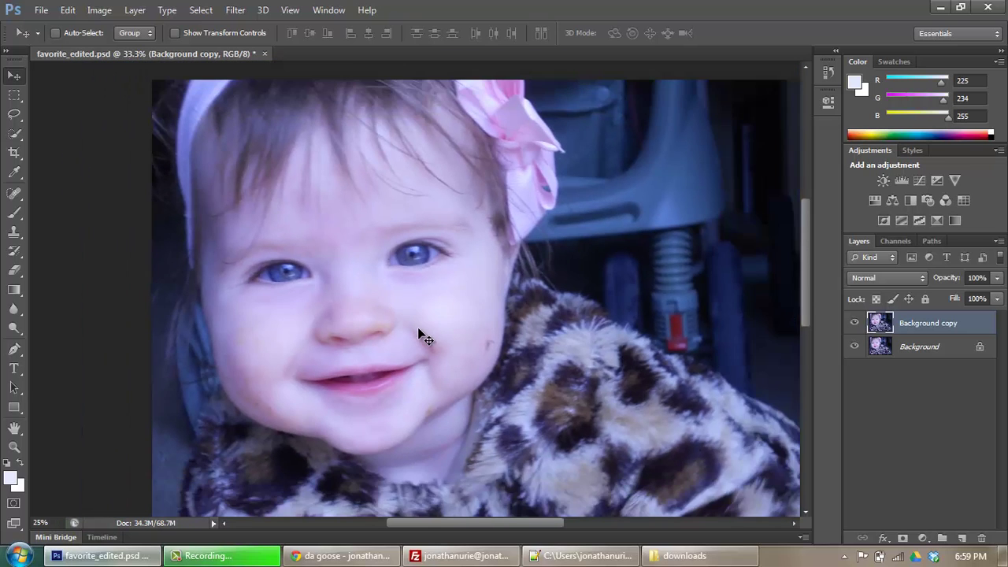
key(ctrl+plus)
key(ctrl+plus)
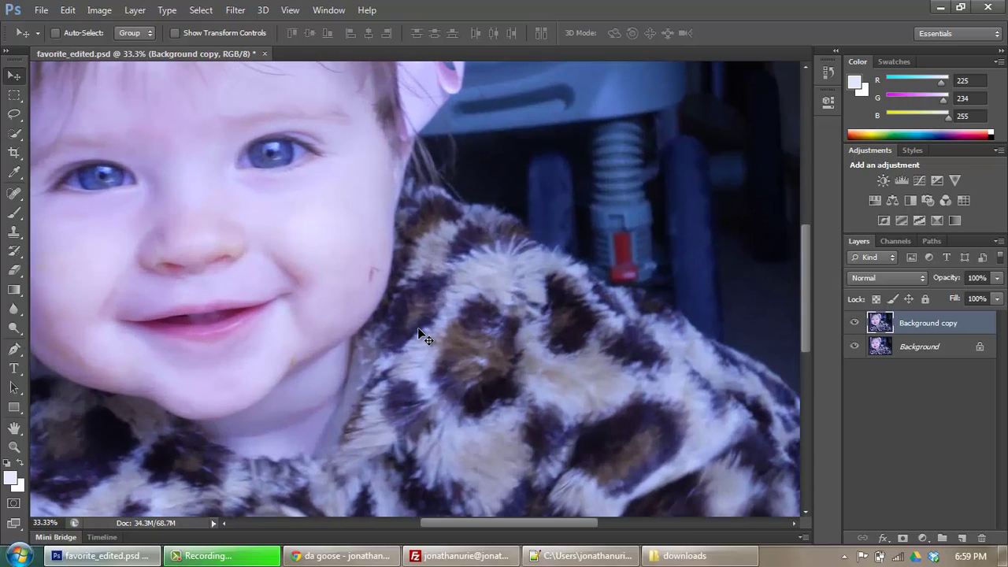
drag(305, 200, 392, 252)
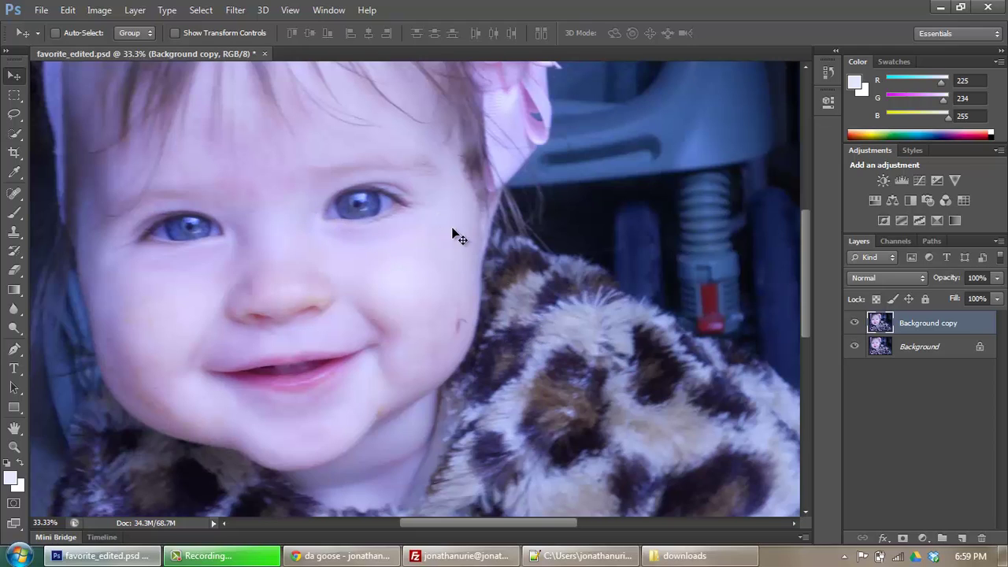
Apply Filter > Sharpen > Sharpen to Background copy.
click(242, 12)
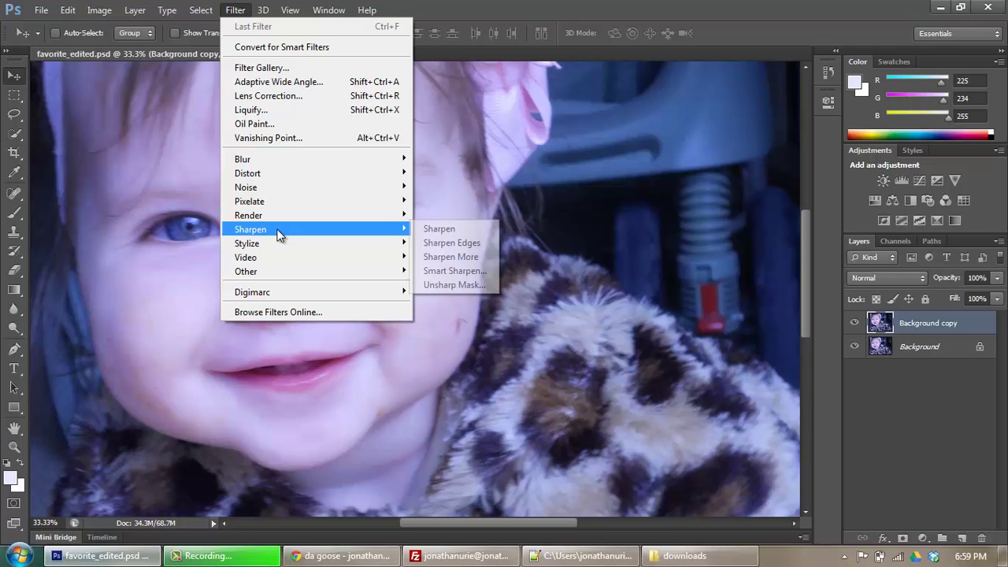
mouse_move(266, 163)
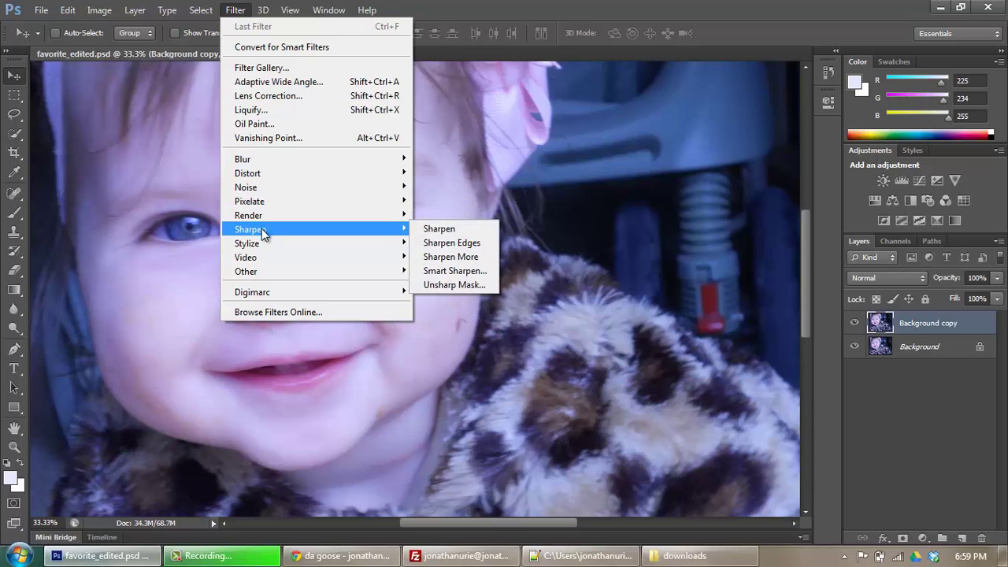
mouse_move(259, 231)
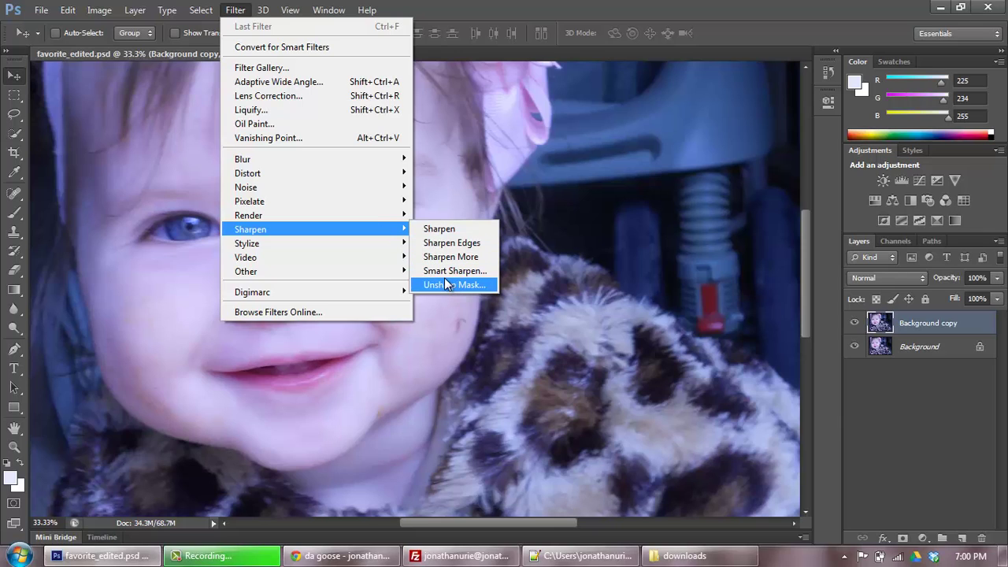
click(441, 230)
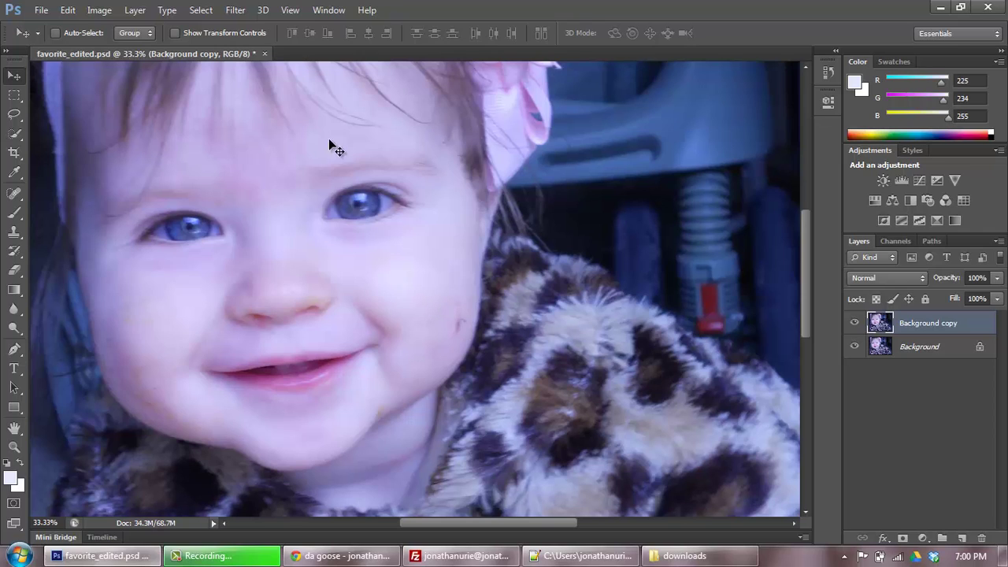
Bring up the Unsharp Mask dialog and move it off the baby's face.
click(250, 16)
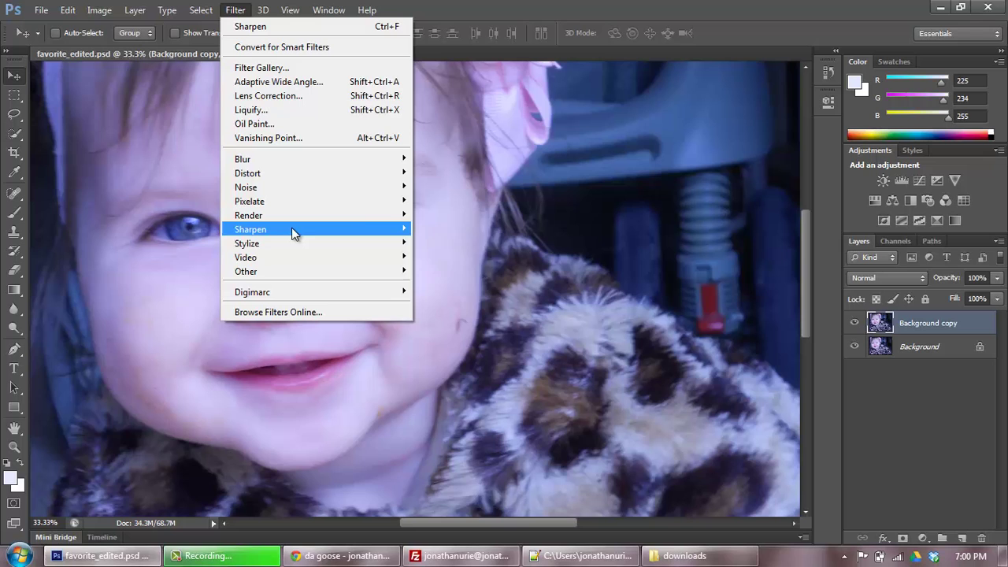
click(436, 283)
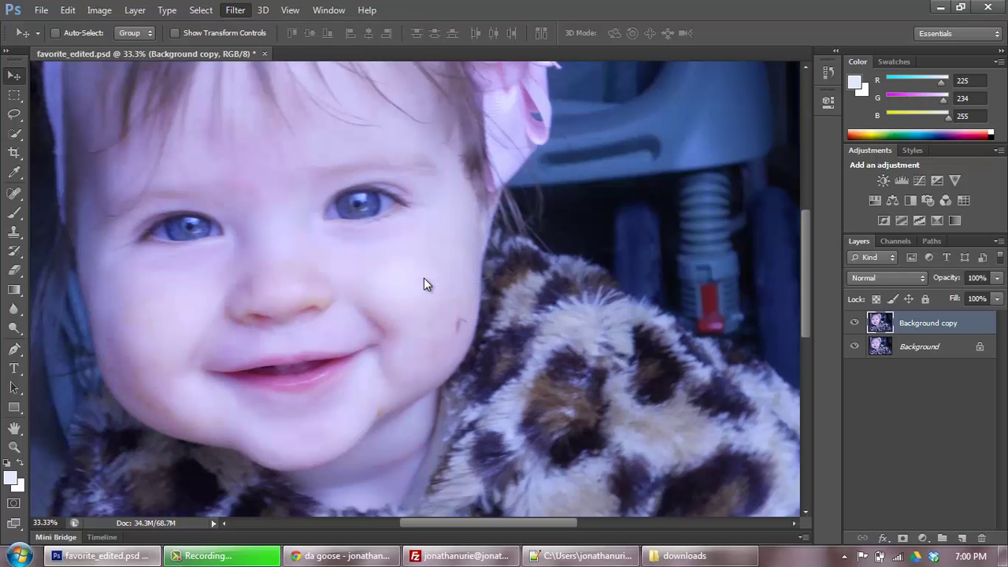
mouse_move(554, 104)
mouse_down()
mouse_move(612, 96)
mouse_move(563, 94)
mouse_up()
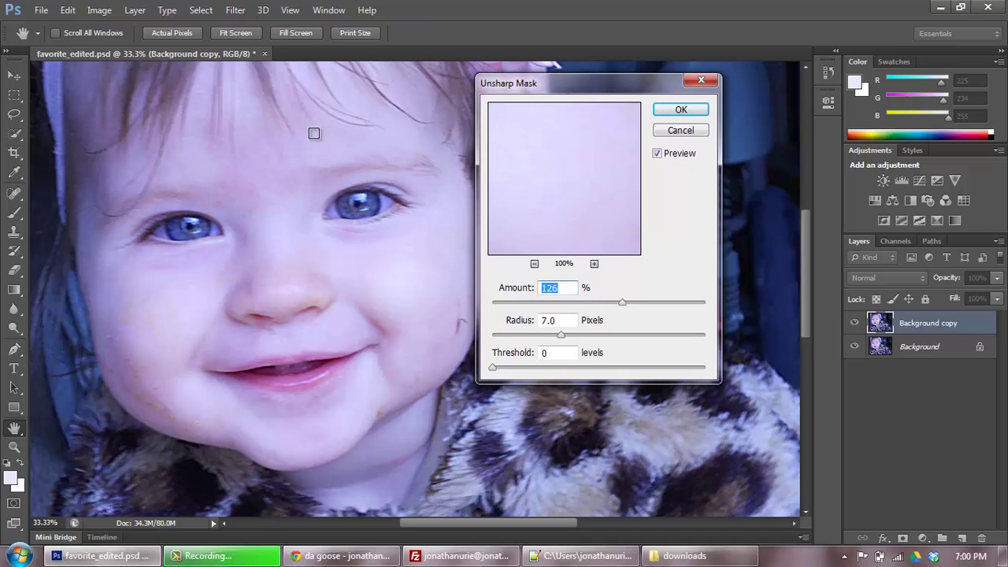
Point the Unsharp Mask preview at the lips, then centre it just left of the eye.
click(296, 365)
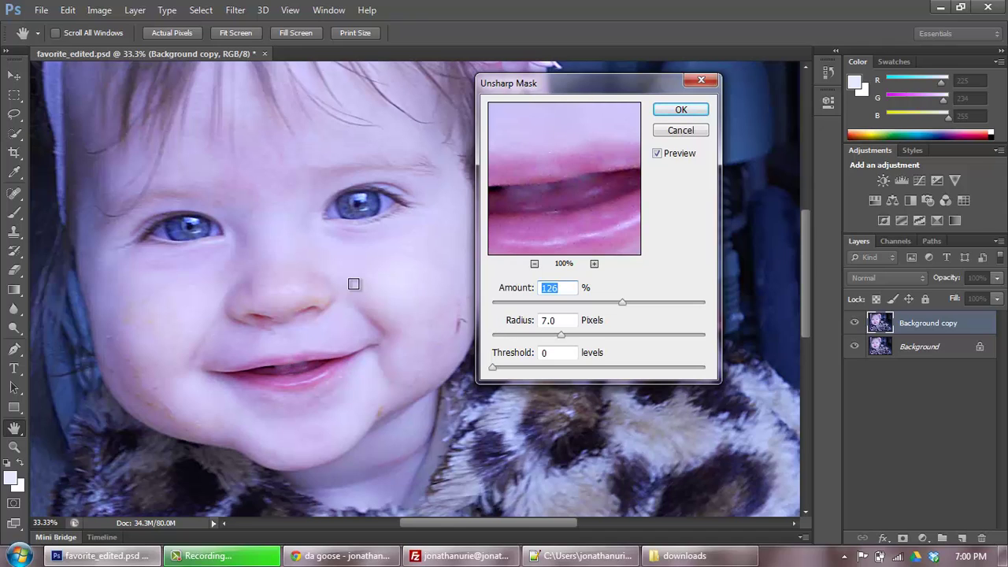
click(361, 209)
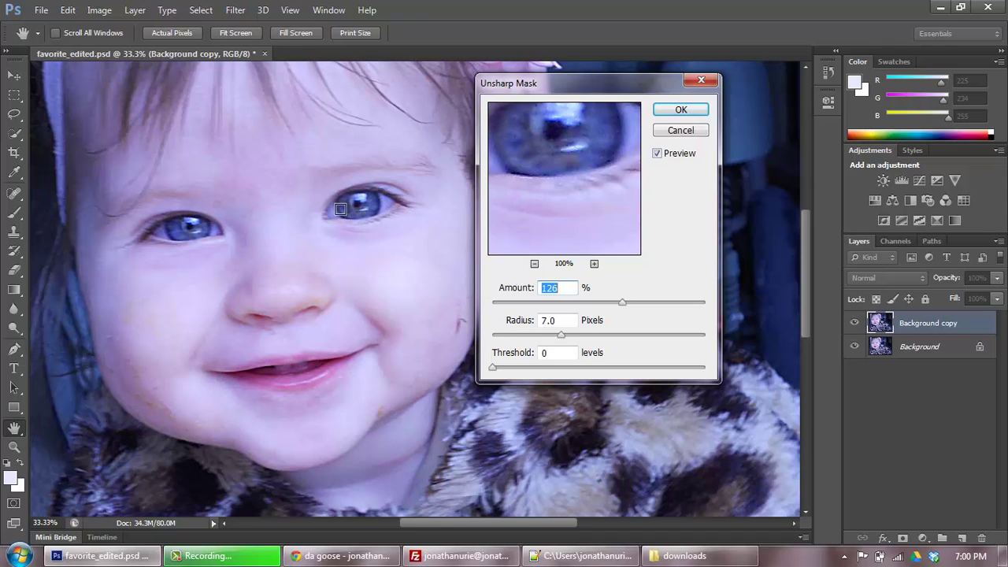
click(339, 209)
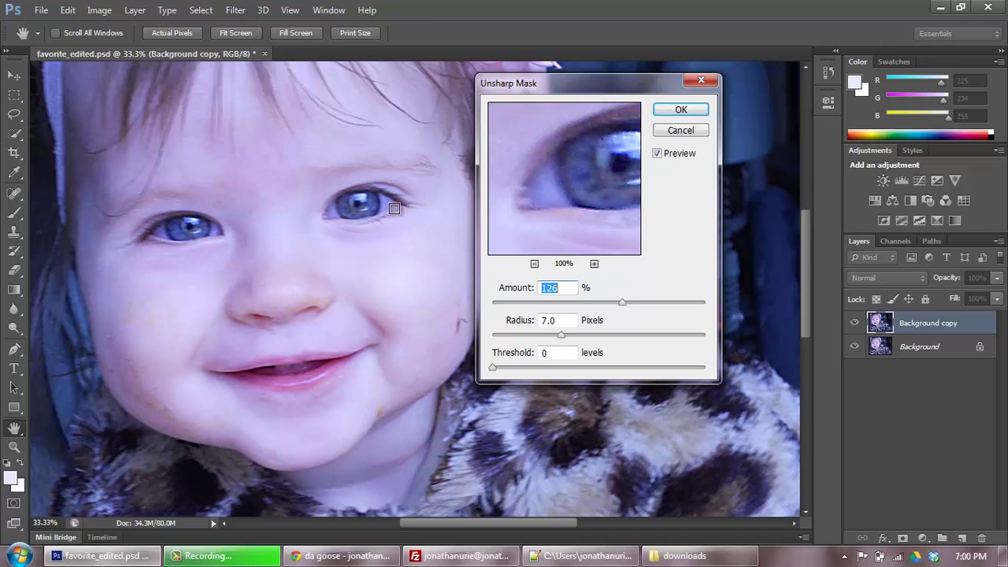
click(378, 191)
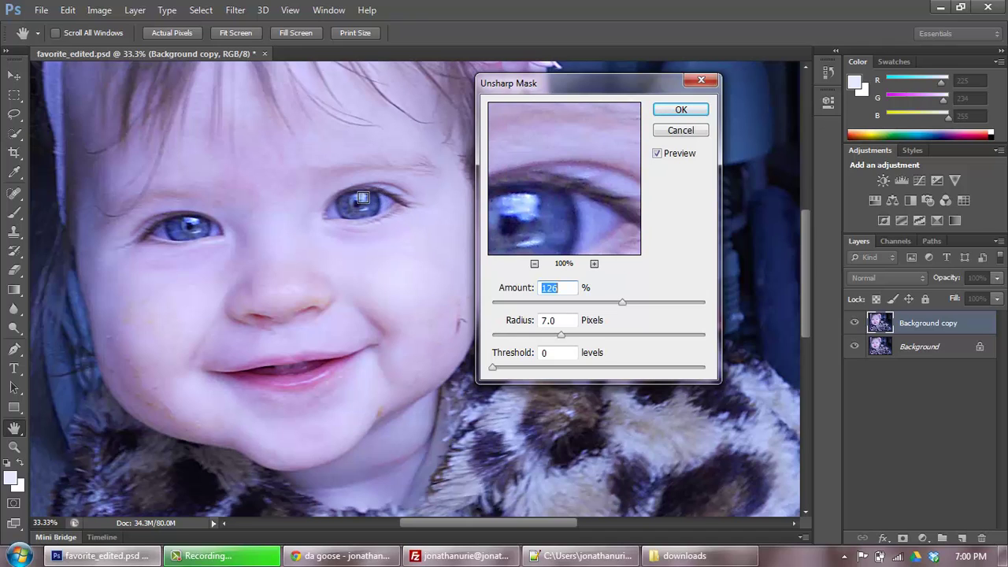
click(341, 210)
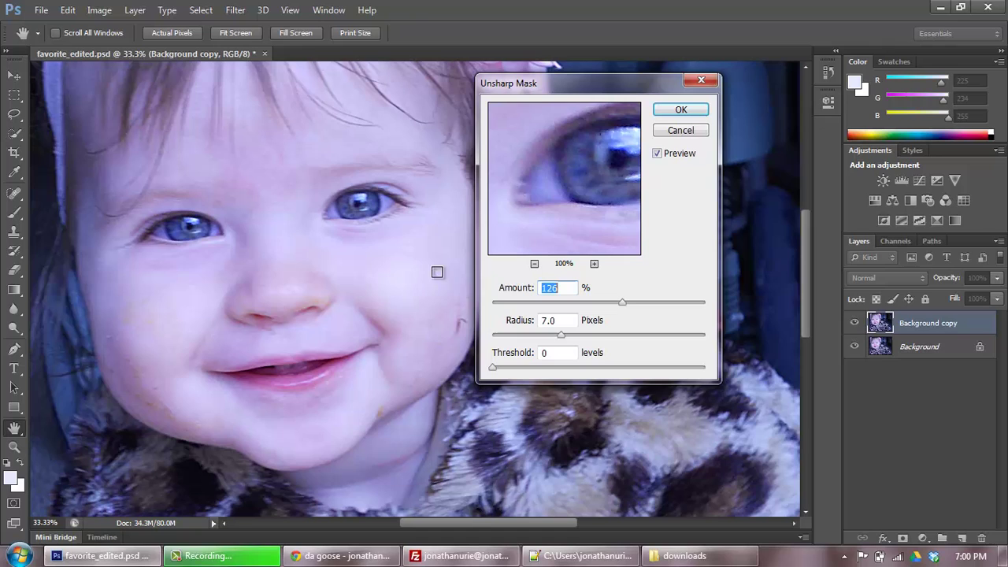
drag(537, 87, 550, 88)
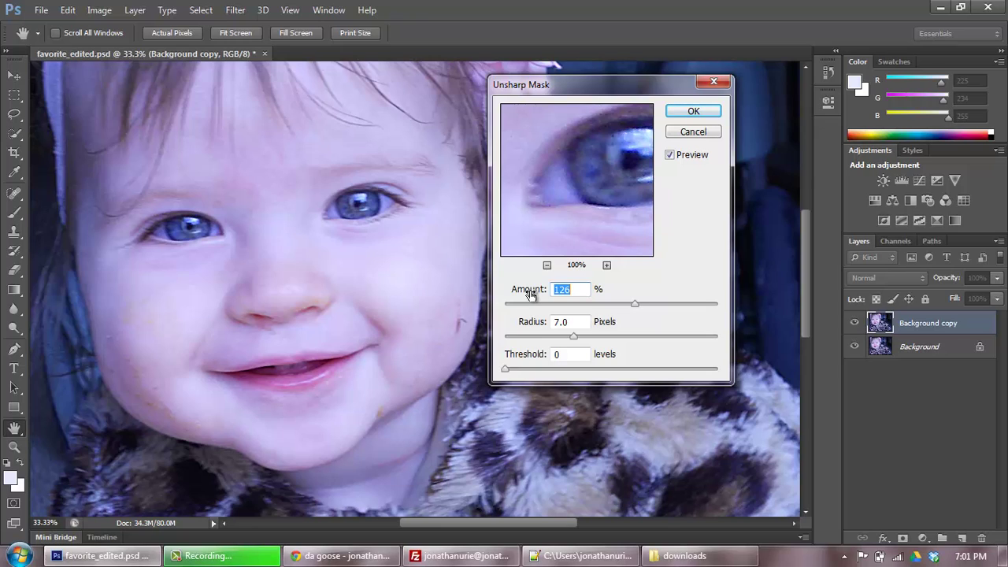
Lower Amount to 104%, test maximum Radius, then bring Radius back to about 9.8 pixels.
mouse_move(531, 293)
mouse_down()
mouse_move(542, 293)
mouse_move(521, 293)
mouse_up()
drag(629, 307, 622, 308)
drag(573, 338, 700, 337)
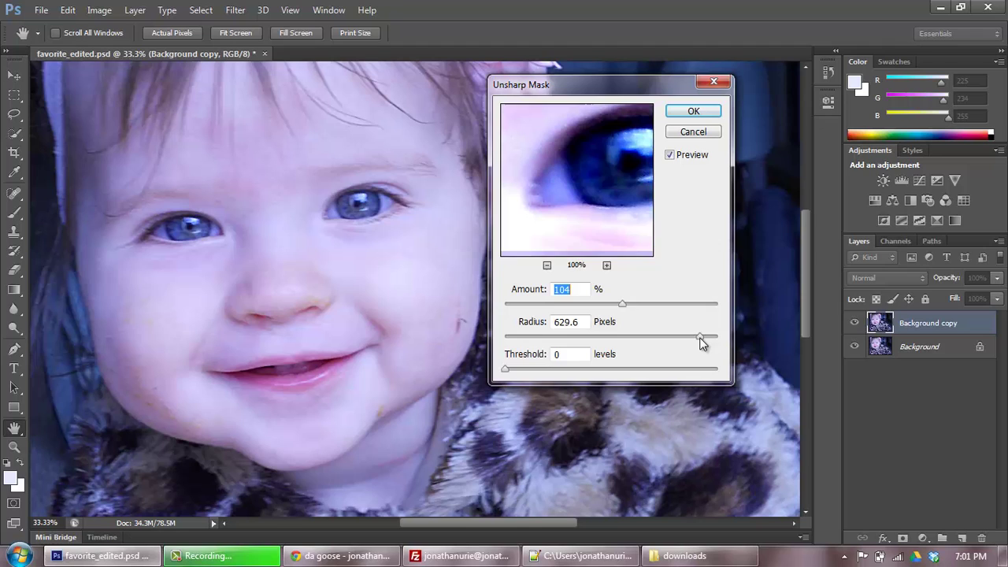
key(Tab)
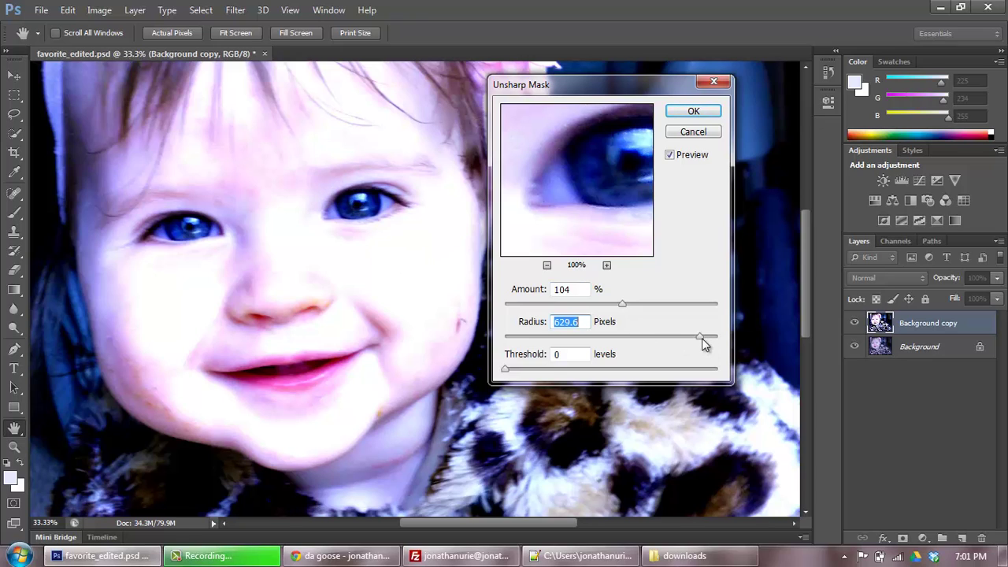
drag(701, 338, 580, 341)
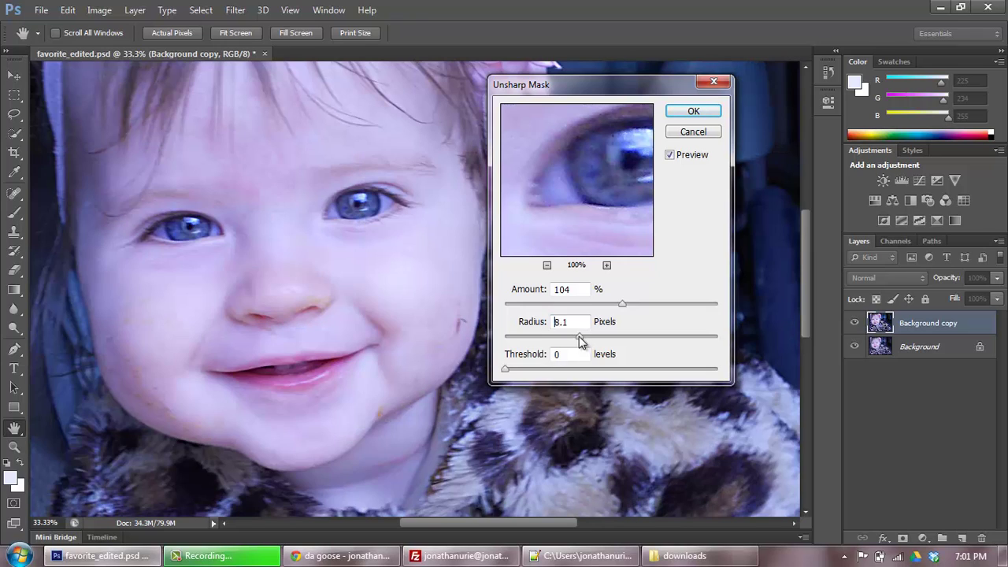
mouse_move(579, 338)
mouse_down()
mouse_move(568, 334)
mouse_move(589, 336)
mouse_up()
Set Unsharp Mask to Amount 178%, Radius about 7.4 pixels, Threshold 6 levels.
drag(623, 305, 643, 309)
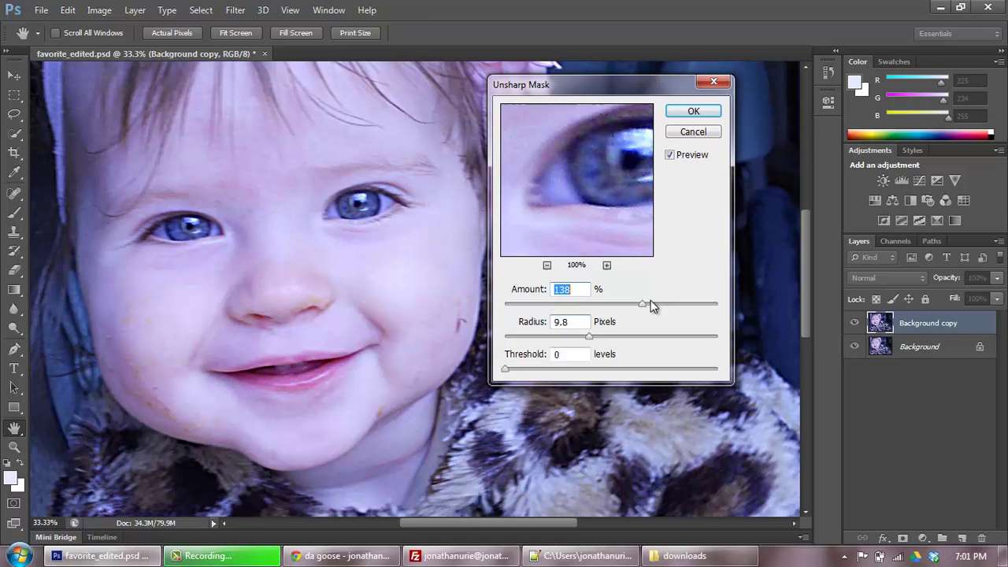
drag(642, 305, 665, 309)
drag(592, 333, 573, 335)
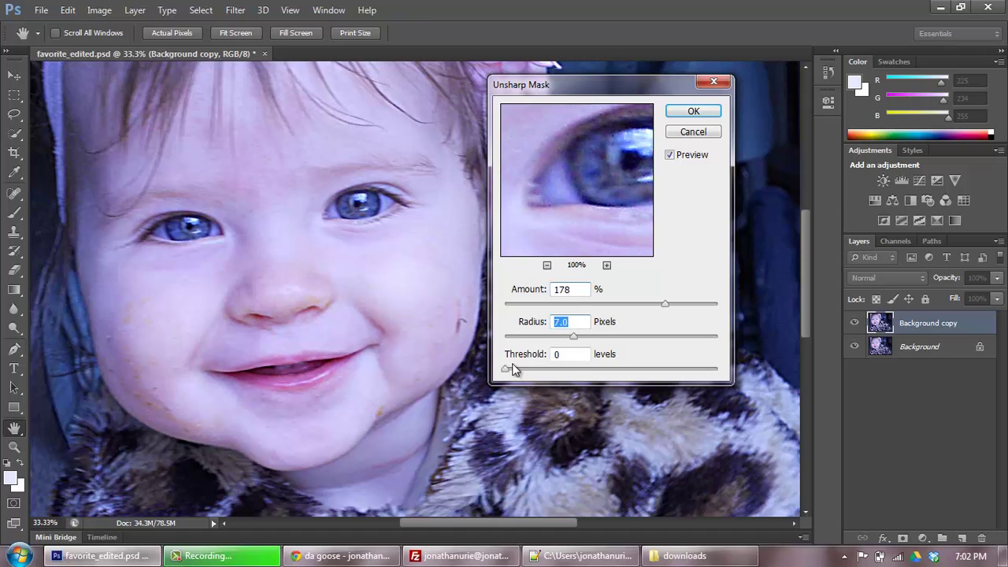
drag(507, 368, 530, 377)
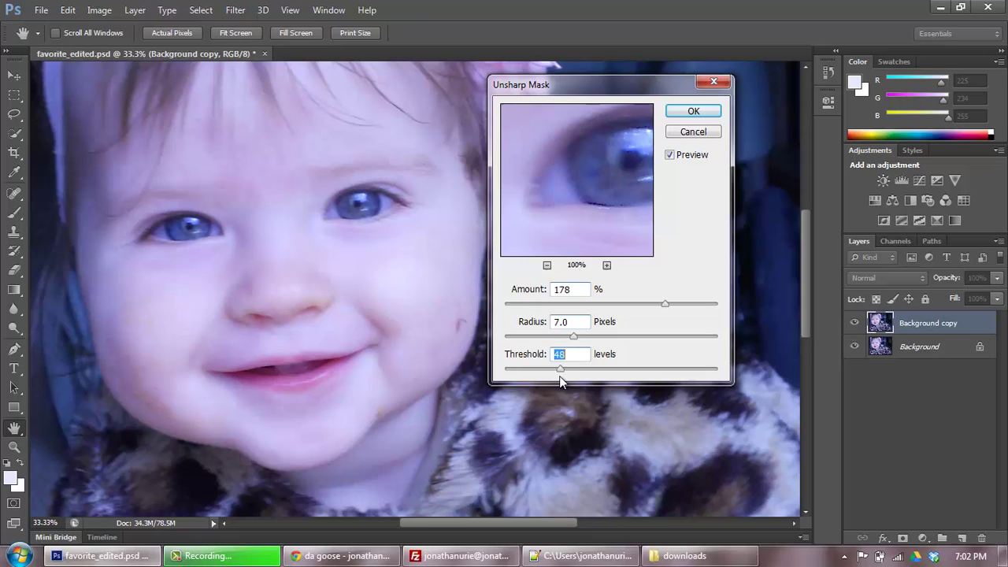
drag(559, 374, 509, 370)
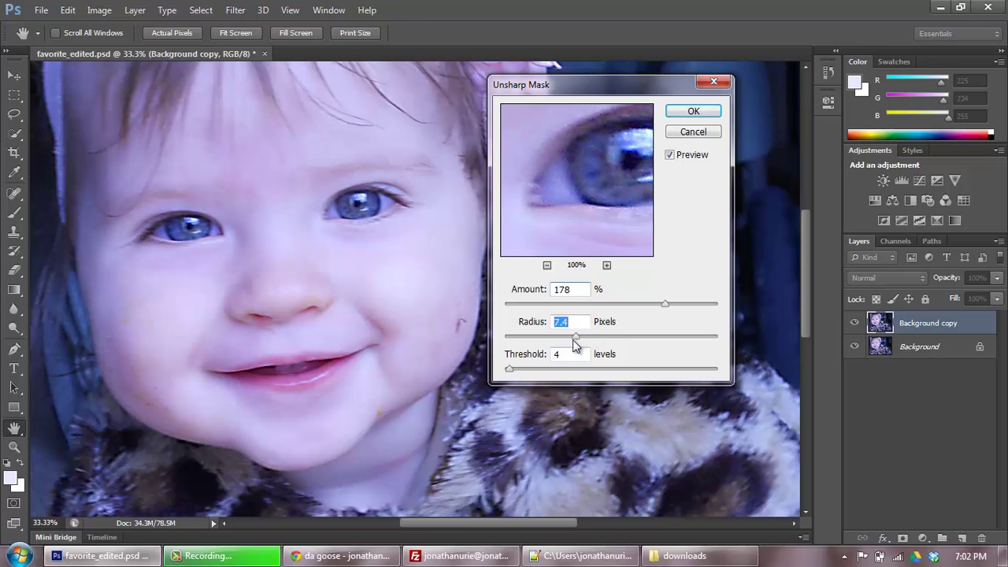
drag(509, 368, 511, 366)
click(693, 113)
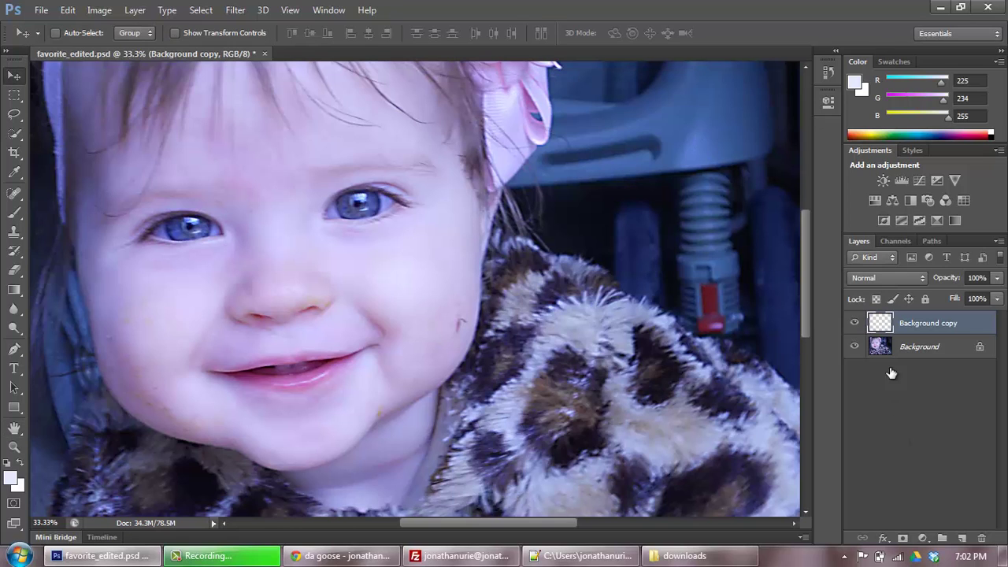
click(855, 324)
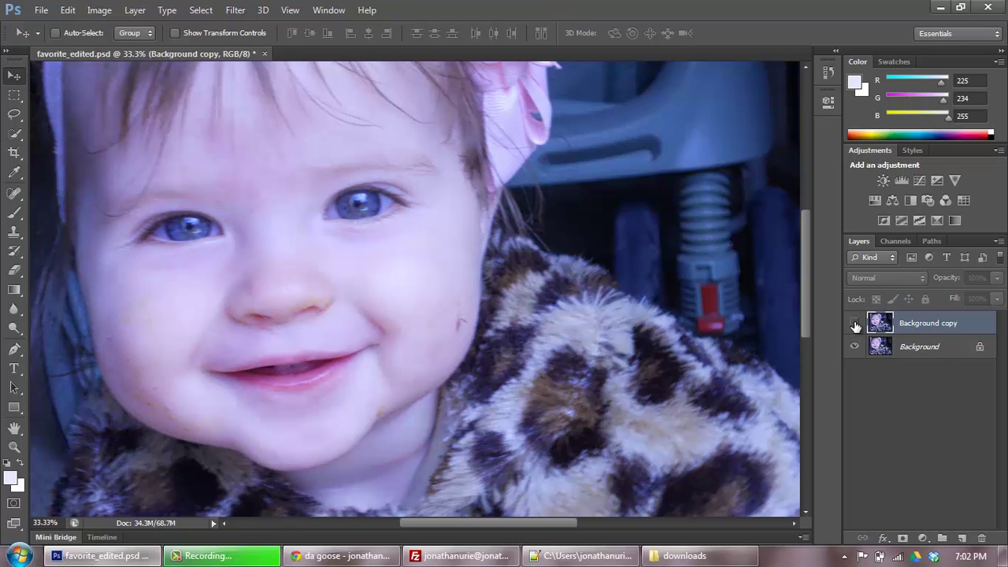
click(855, 323)
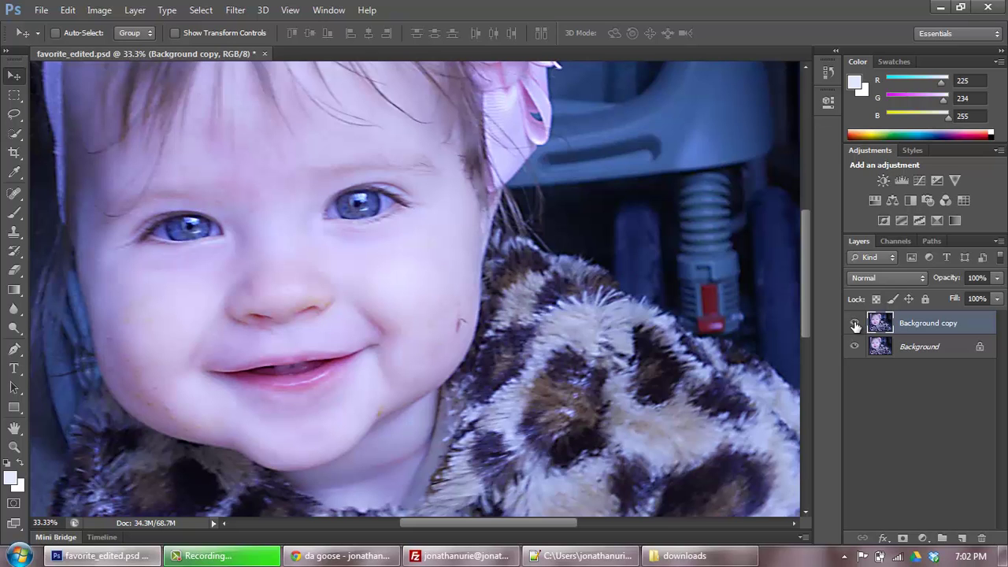
key(ctrl+minus)
key(ctrl+minus)
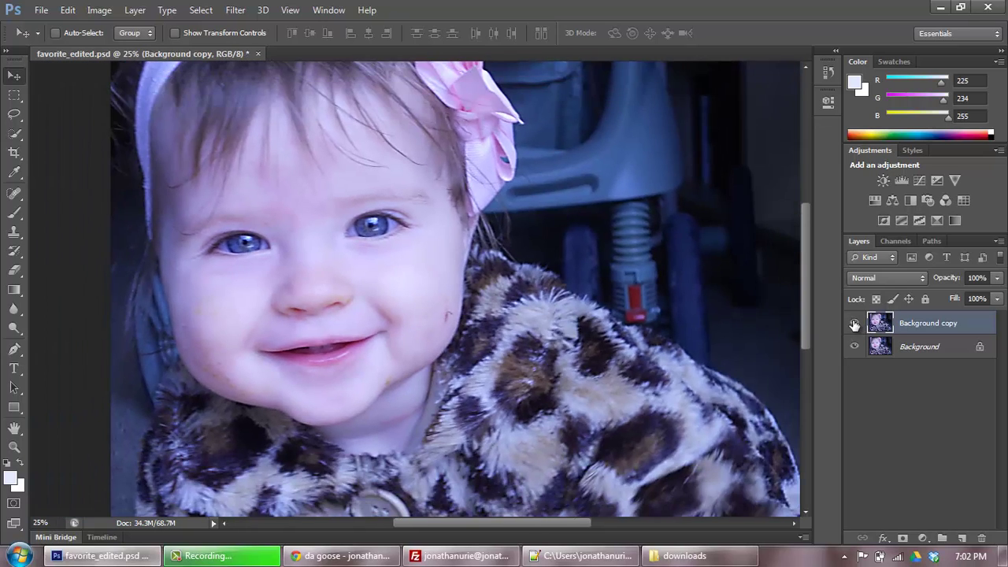
key(ctrl+plus)
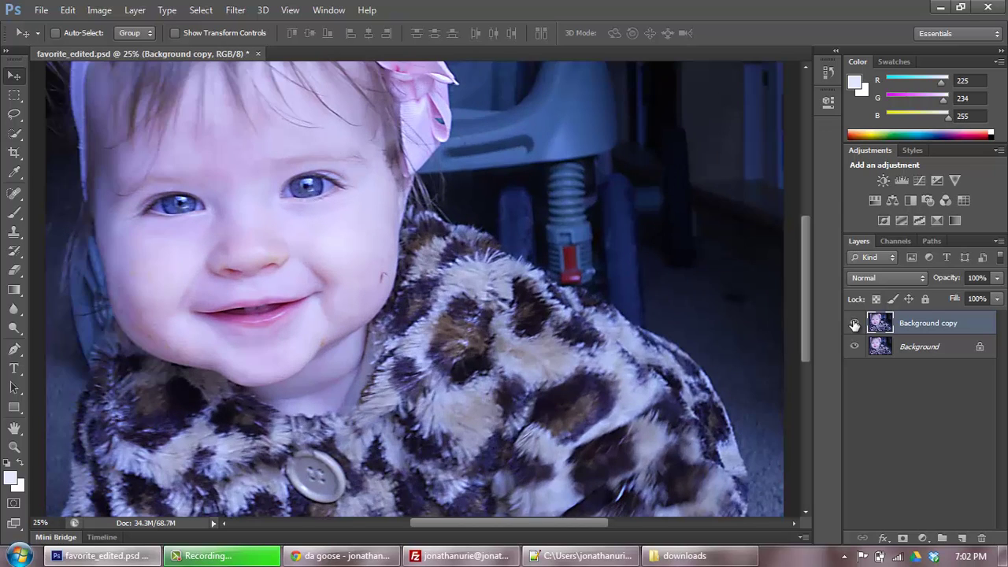
click(855, 323)
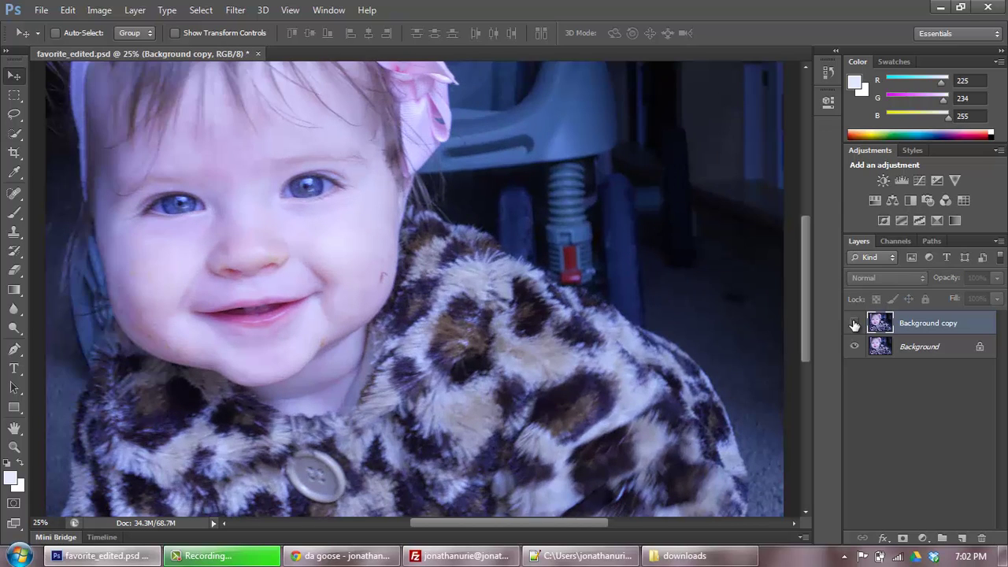
click(854, 324)
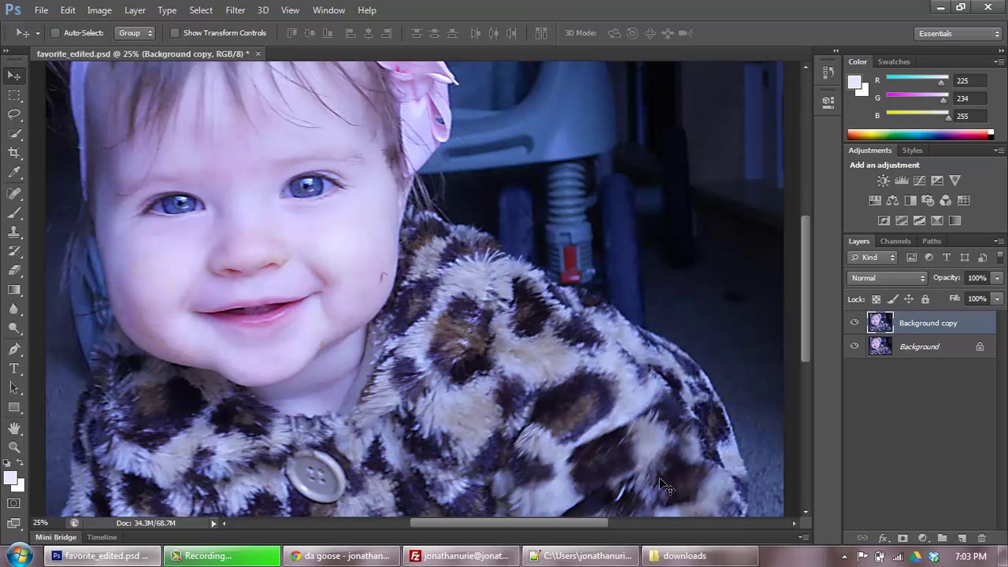
drag(585, 518, 572, 521)
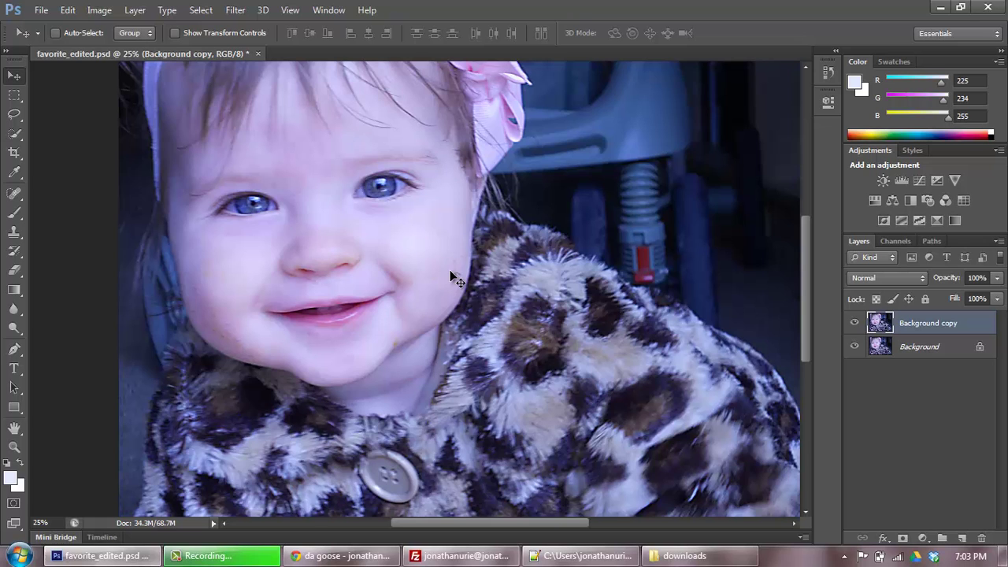
Zoom in on the baby's face and pick the Spot Healing Brush, showing its tool flyout.
scroll(453, 277, up, 1)
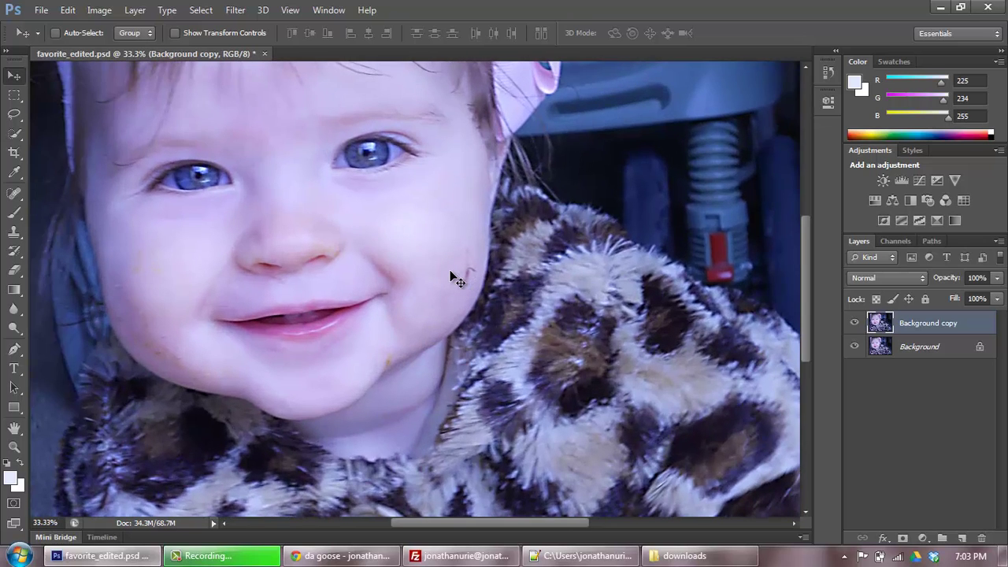
scroll(453, 277, up, 1)
drag(404, 259, 510, 254)
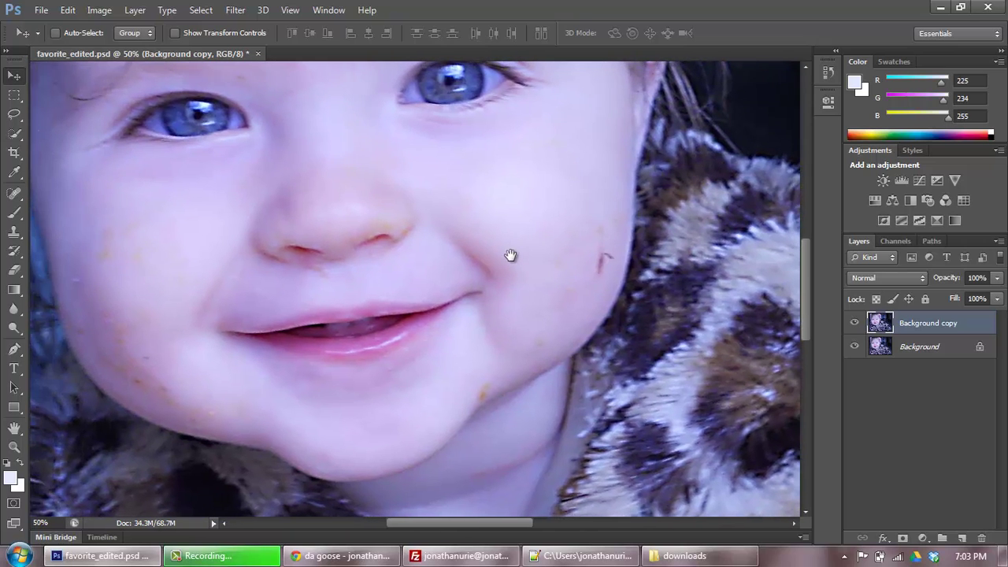
click(14, 195)
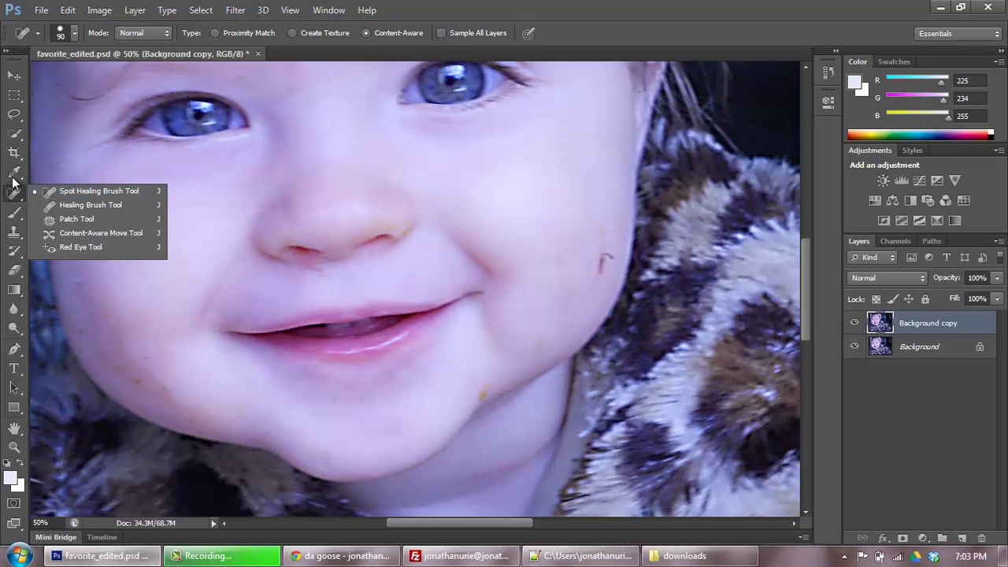
click(15, 153)
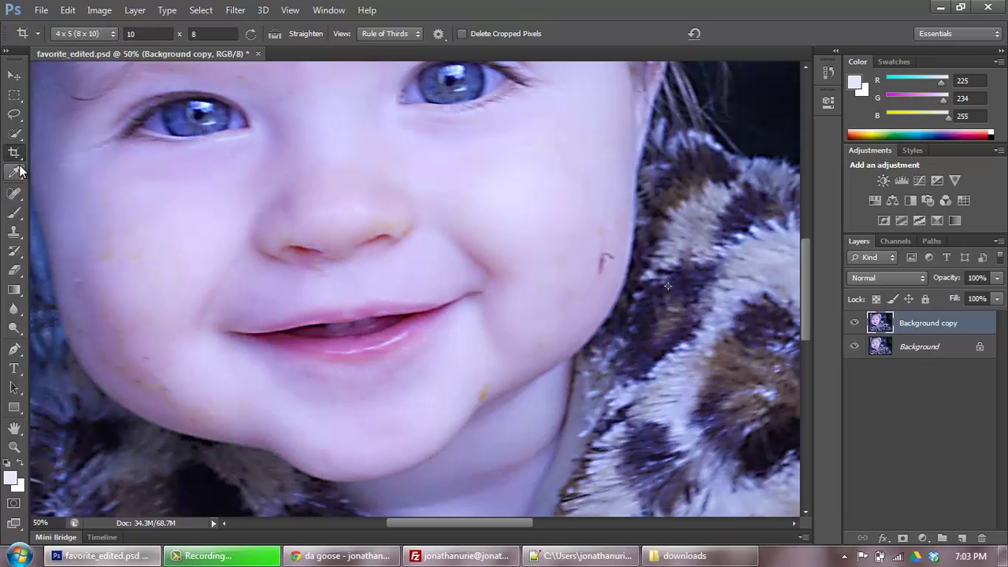
click(15, 155)
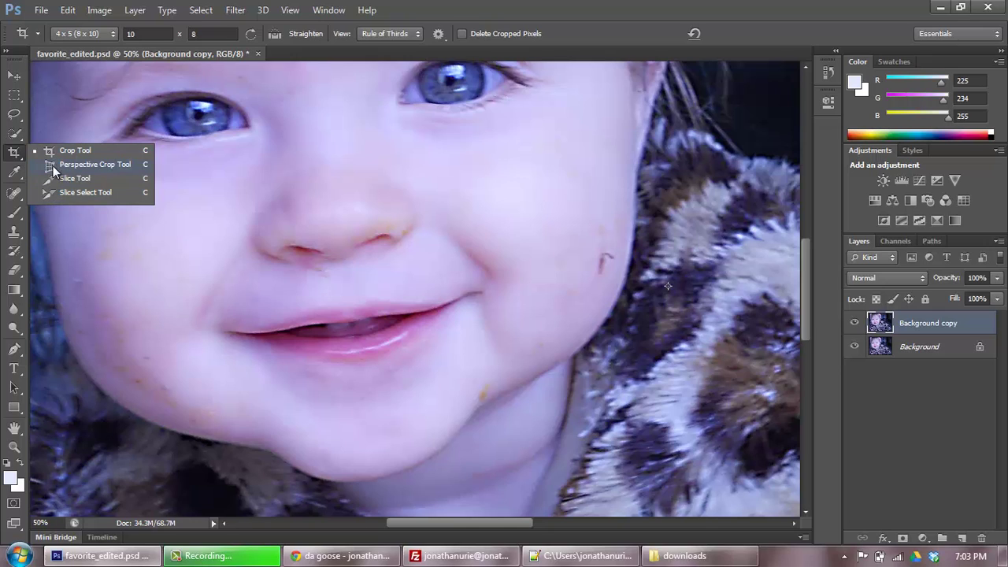
click(12, 196)
click(12, 196)
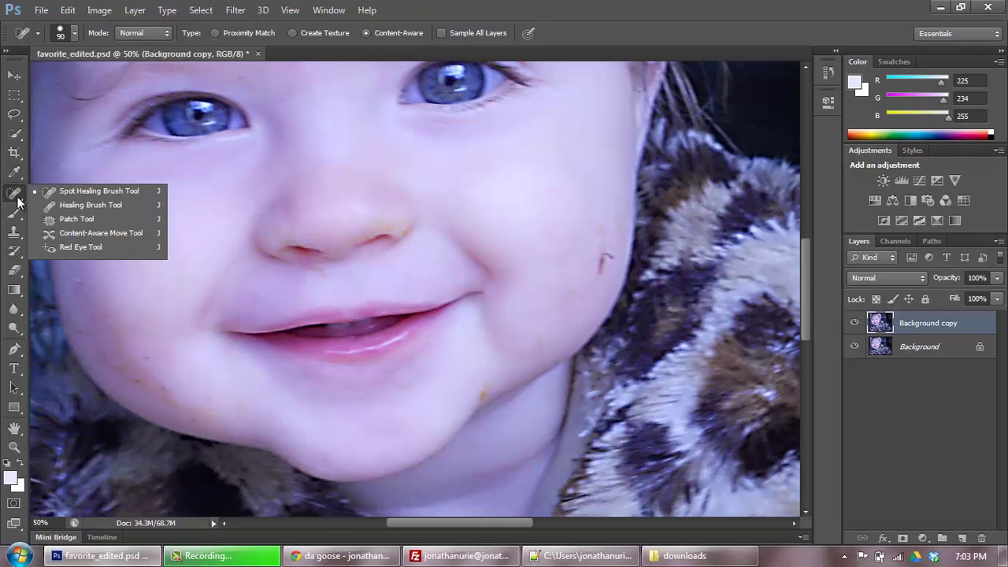
Heal the dark cheek mark beside the fur collar, repainting once, with Content-Aware type kept.
click(22, 196)
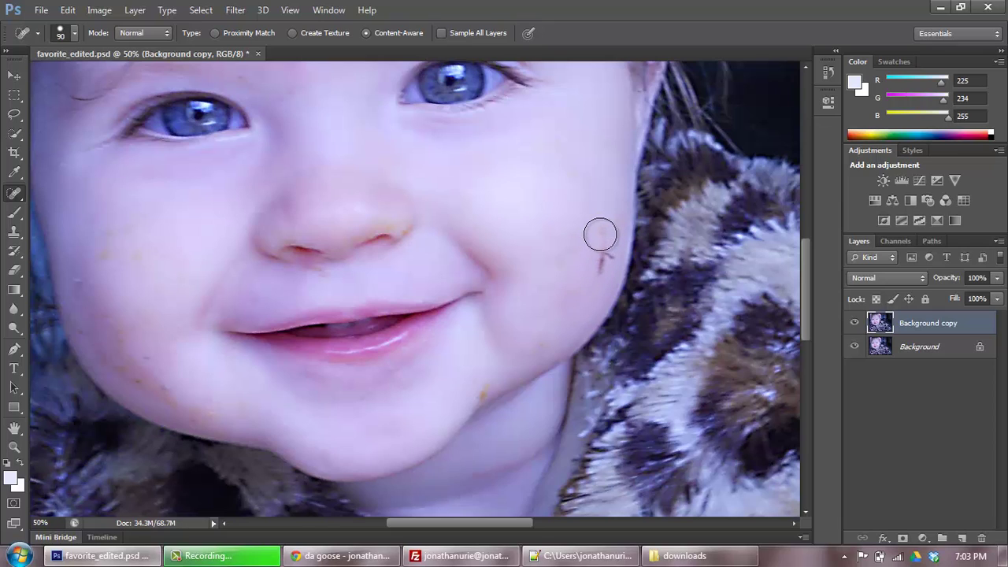
drag(600, 234, 600, 272)
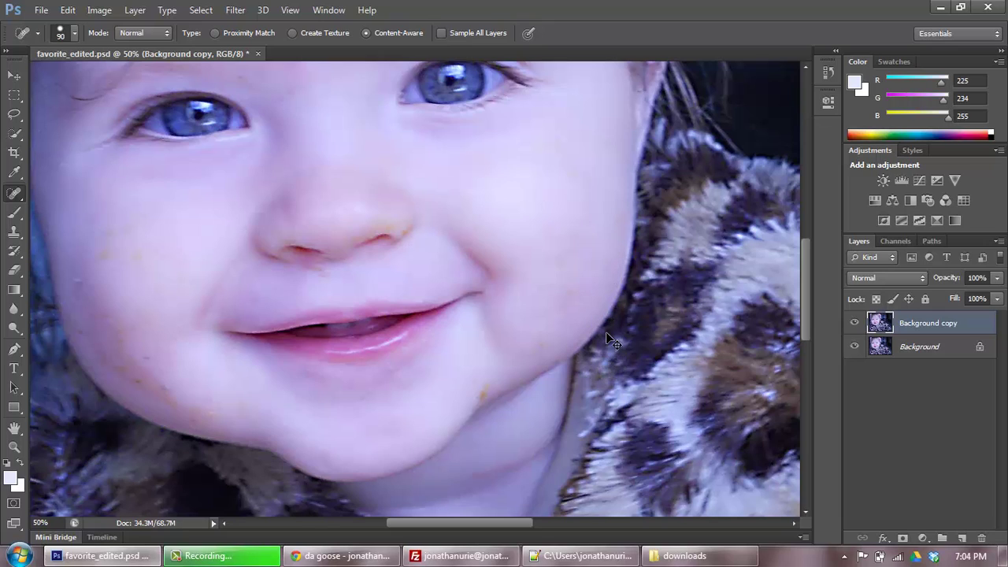
key(ctrl+z)
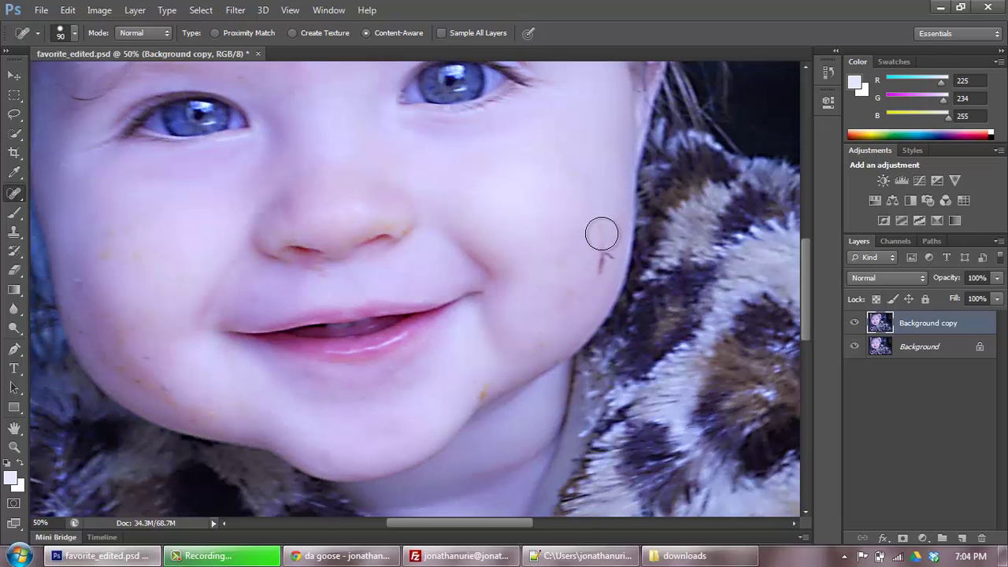
drag(601, 233, 600, 274)
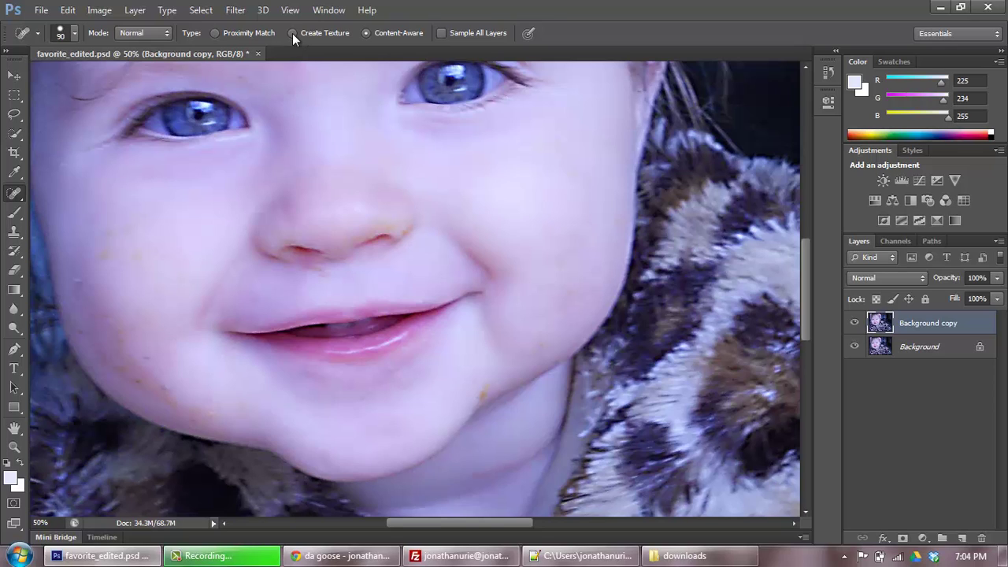
click(215, 33)
click(368, 34)
Heal the orange chin spot, then brush away the marks along the left cheek and jawline.
click(477, 386)
drag(115, 356, 181, 398)
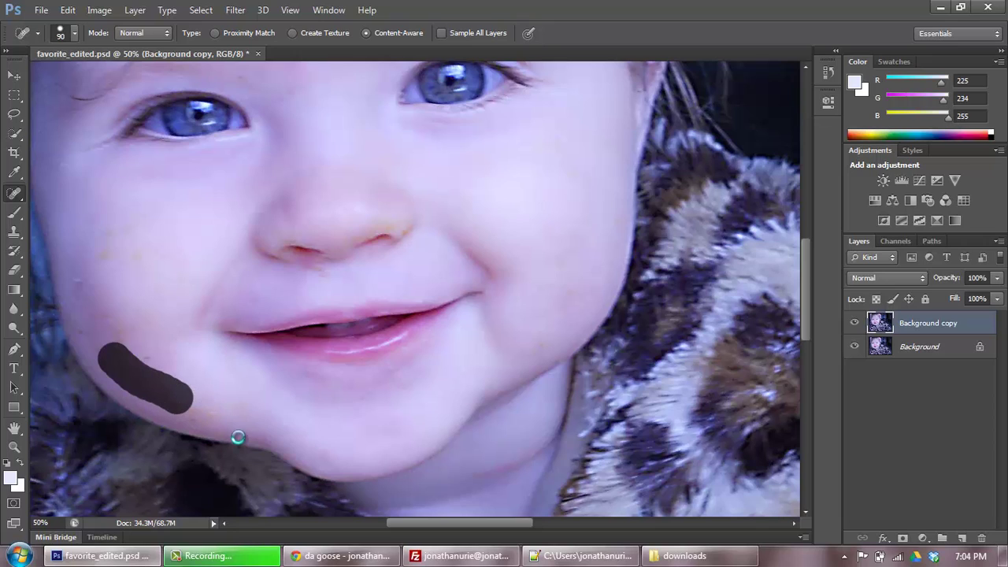
drag(123, 334, 126, 352)
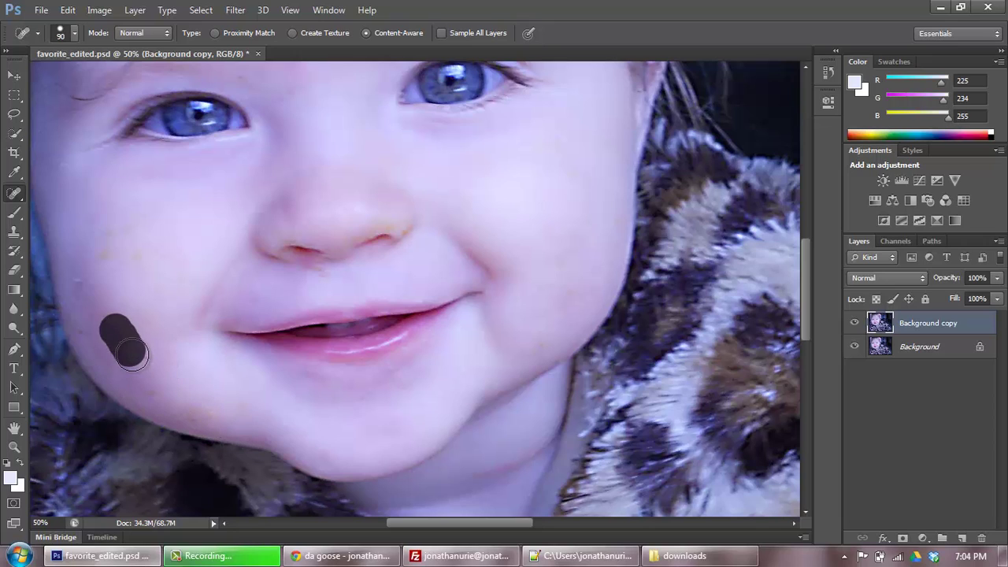
click(81, 282)
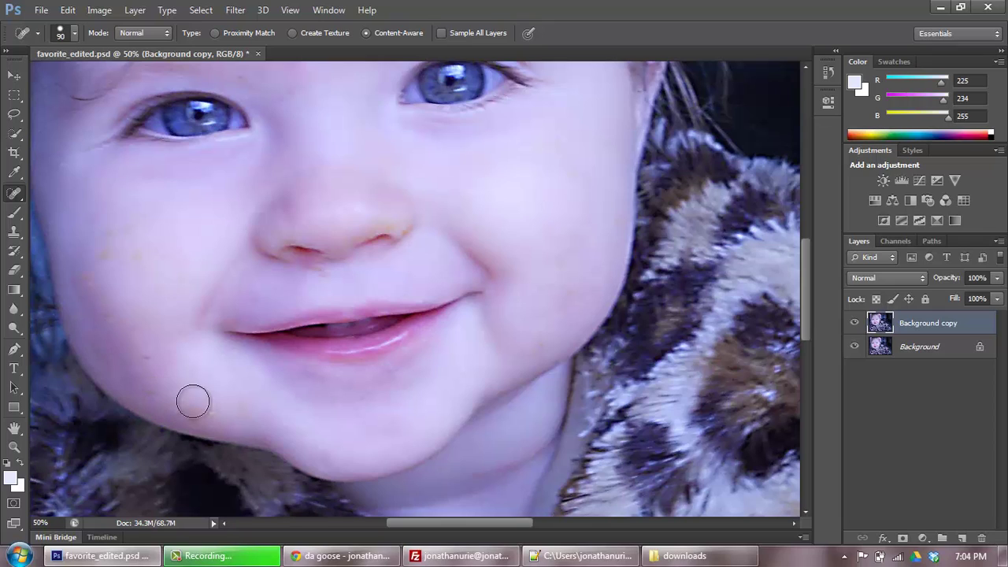
drag(191, 412, 213, 417)
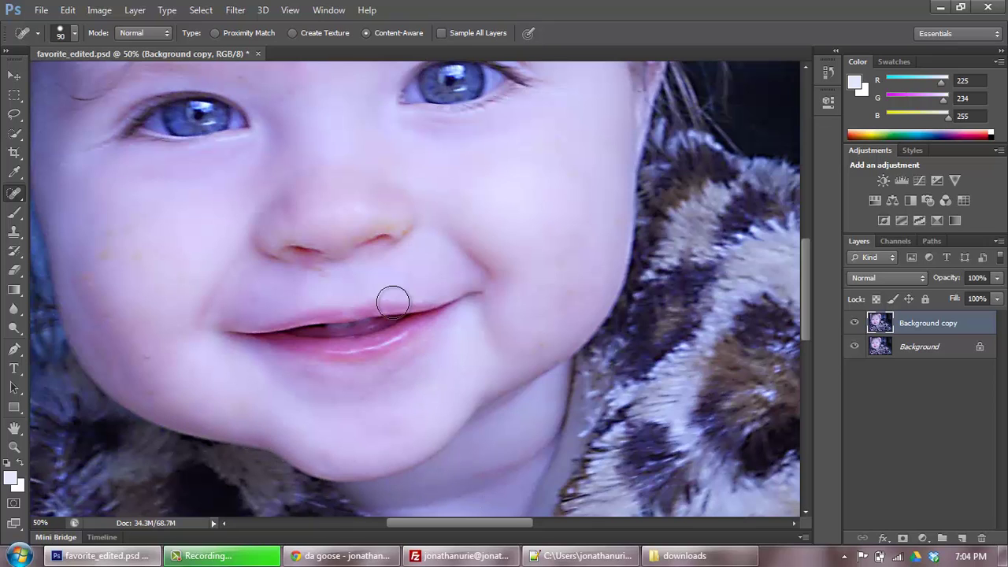
drag(85, 275, 120, 235)
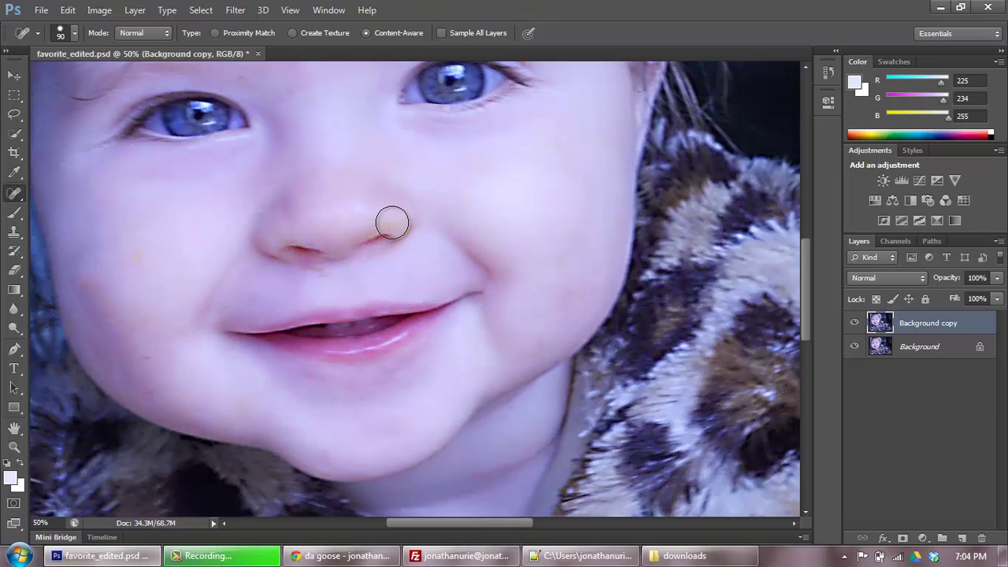
drag(428, 281, 461, 342)
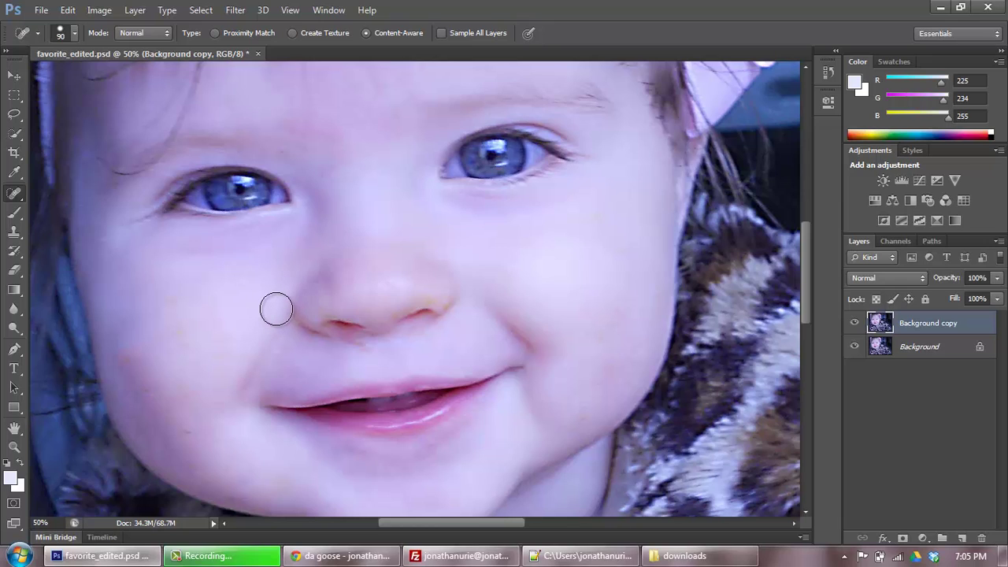
Try healing the nose with a 500-pixel Spot Healing Brush, then undo it.
key(bracketright)
key(bracketright)
key(bracketright)
key(bracketright)
key(bracketright)
key(bracketright)
key(bracketright)
key(bracketright)
key(bracketright)
key(bracketright)
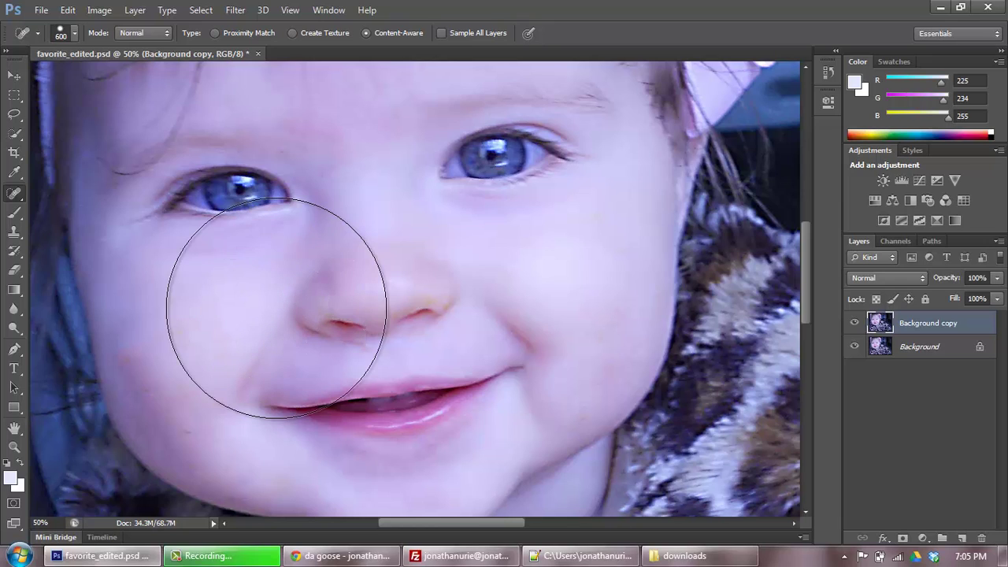
key(bracketleft)
key(bracketleft)
key(bracketleft)
key(bracketleft)
key(bracketleft)
key(bracketleft)
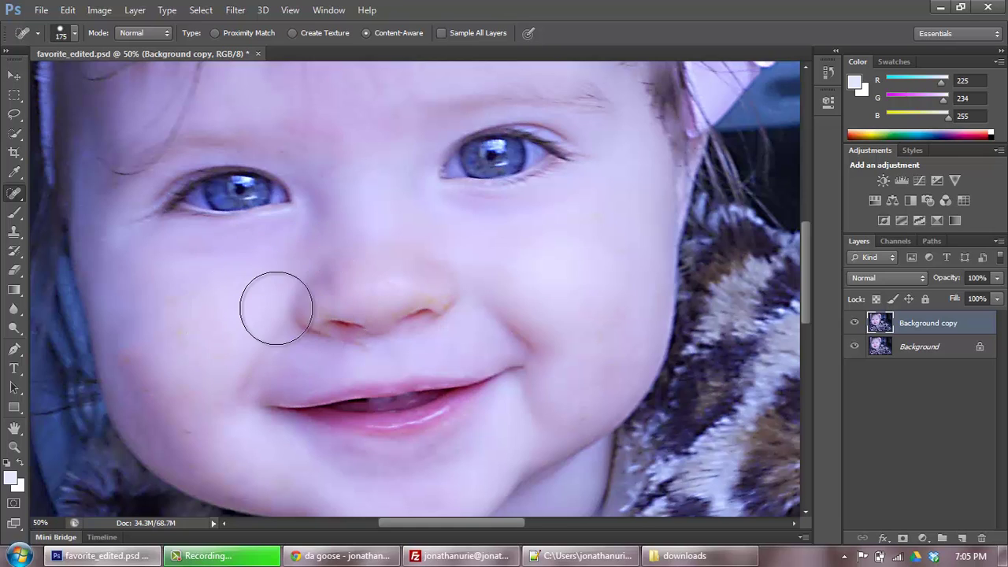
key(bracketright)
key(bracketright)
key(bracketright)
key(bracketright)
key(bracketright)
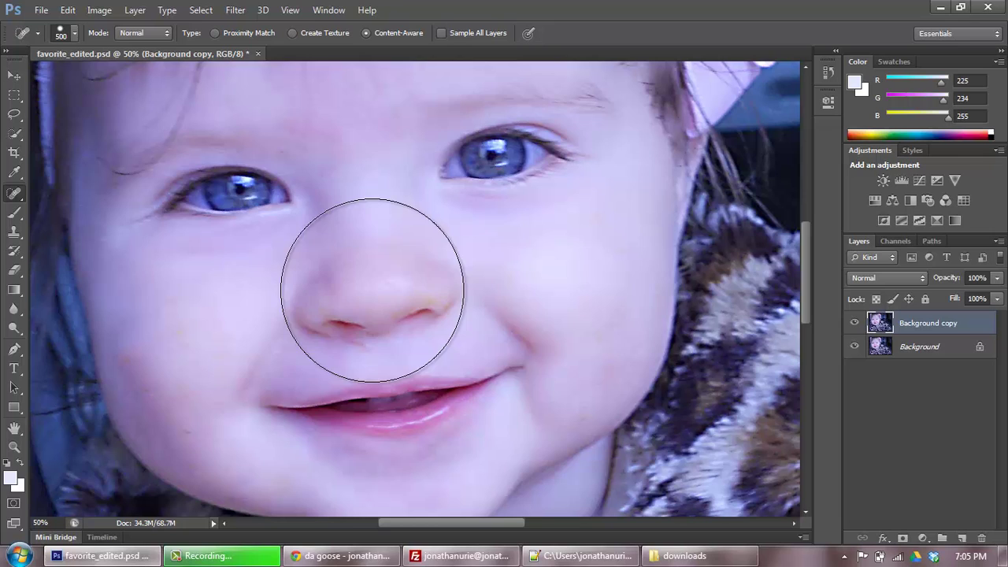
click(372, 290)
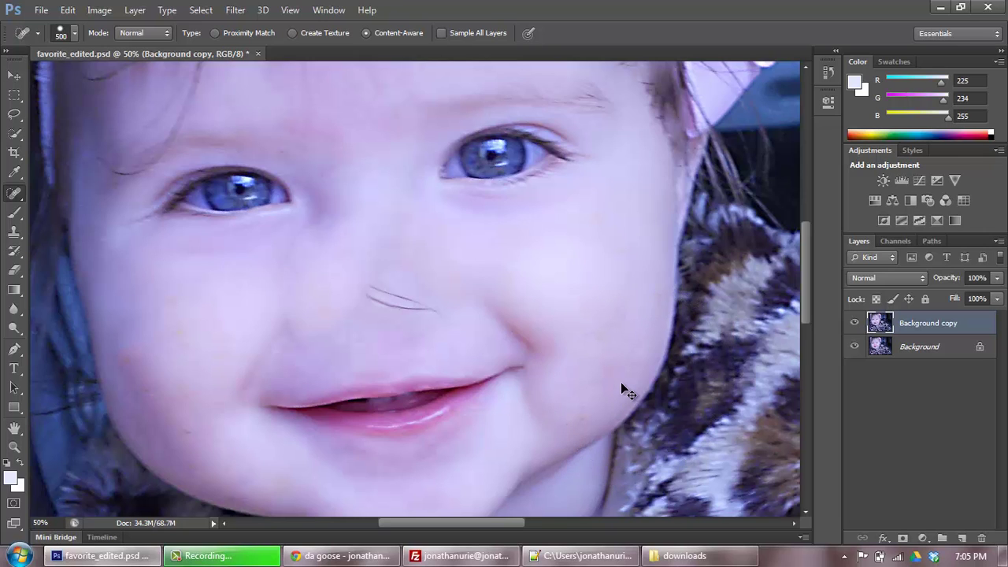
key(ctrl+z)
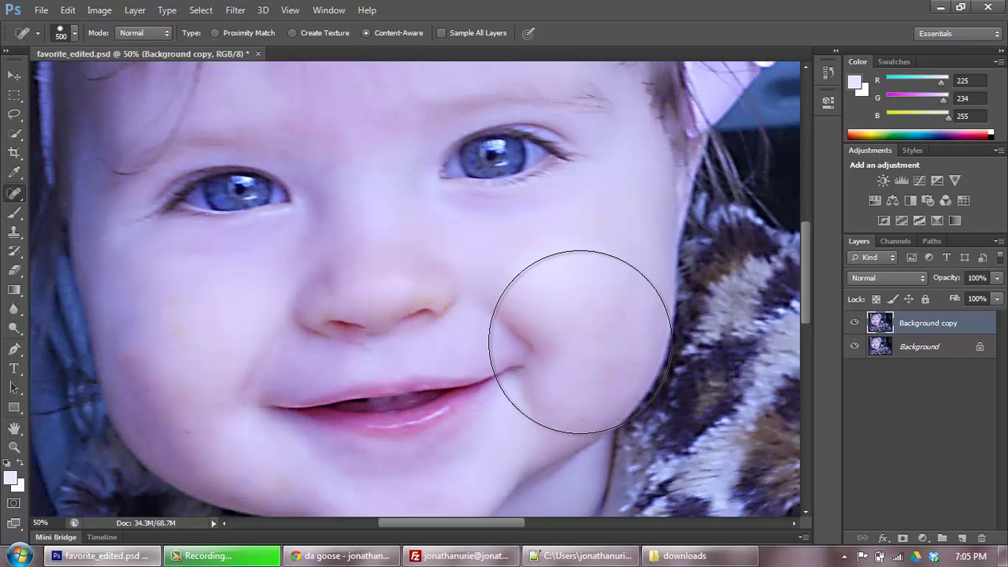
Heal the lower left cheek spot with a 175-pixel brush and pan down the image.
key(bracketleft)
key(bracketleft)
key(bracketleft)
key(bracketleft)
key(bracketleft)
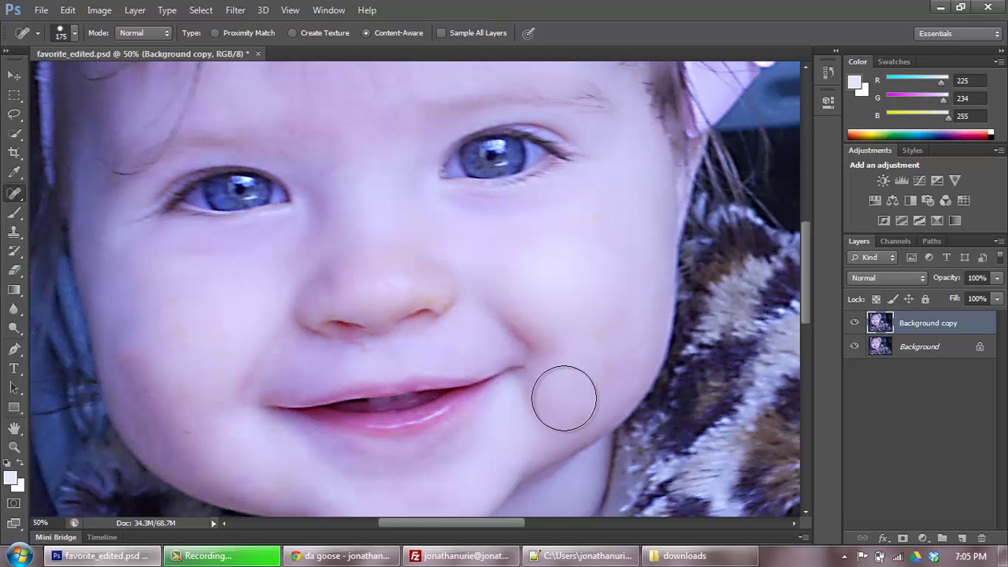
drag(441, 259, 516, 265)
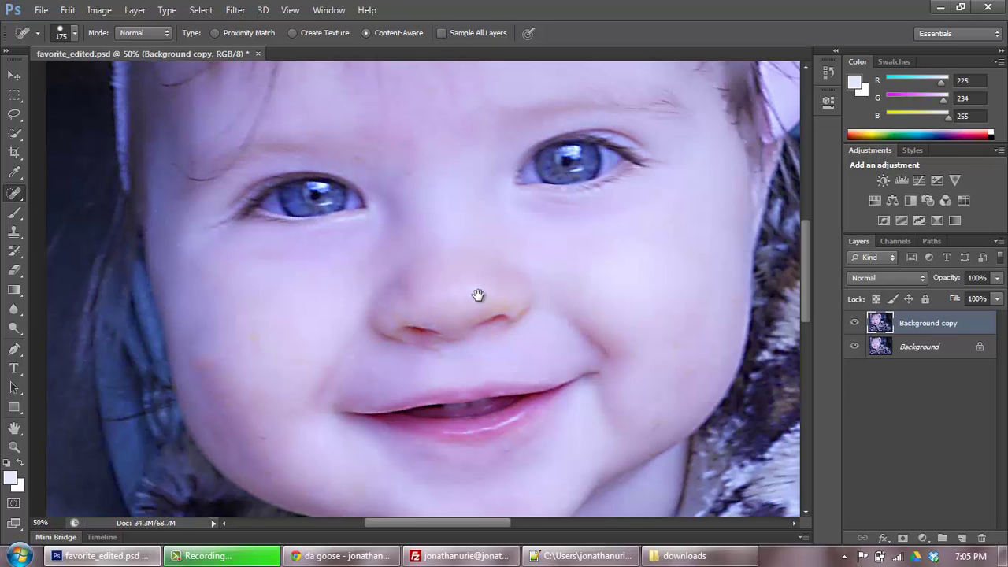
click(219, 364)
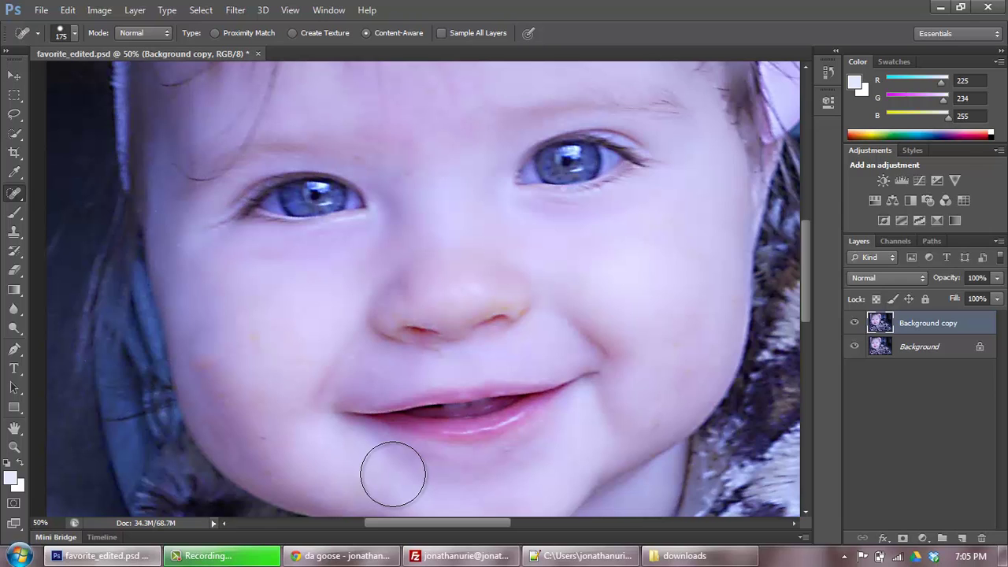
drag(486, 446, 504, 340)
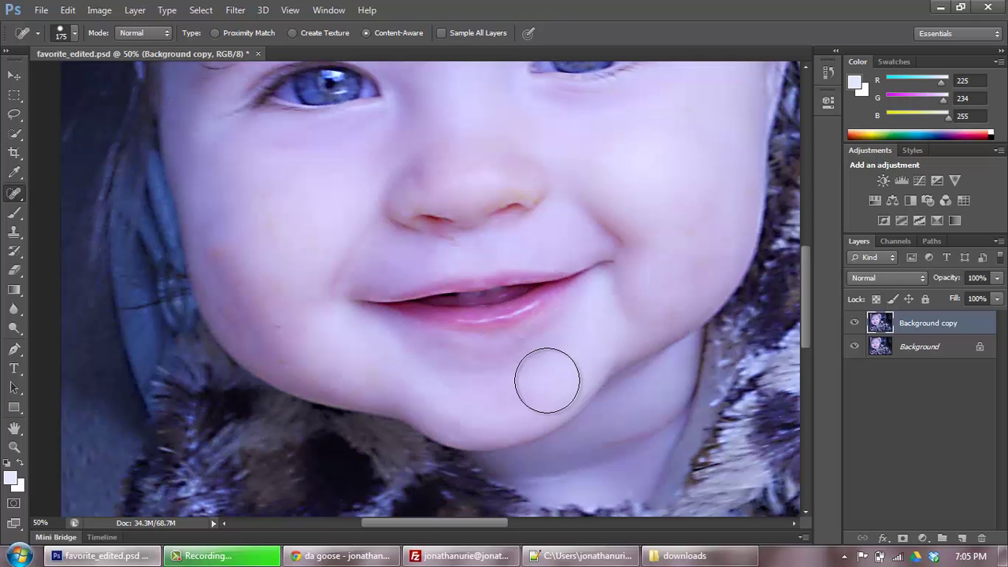
drag(592, 354, 544, 275)
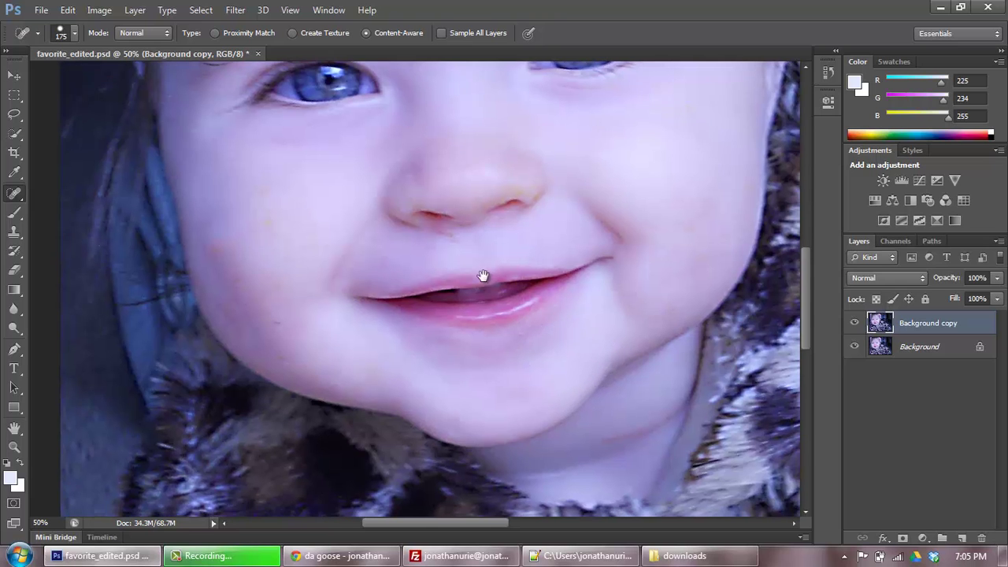
drag(530, 322, 450, 231)
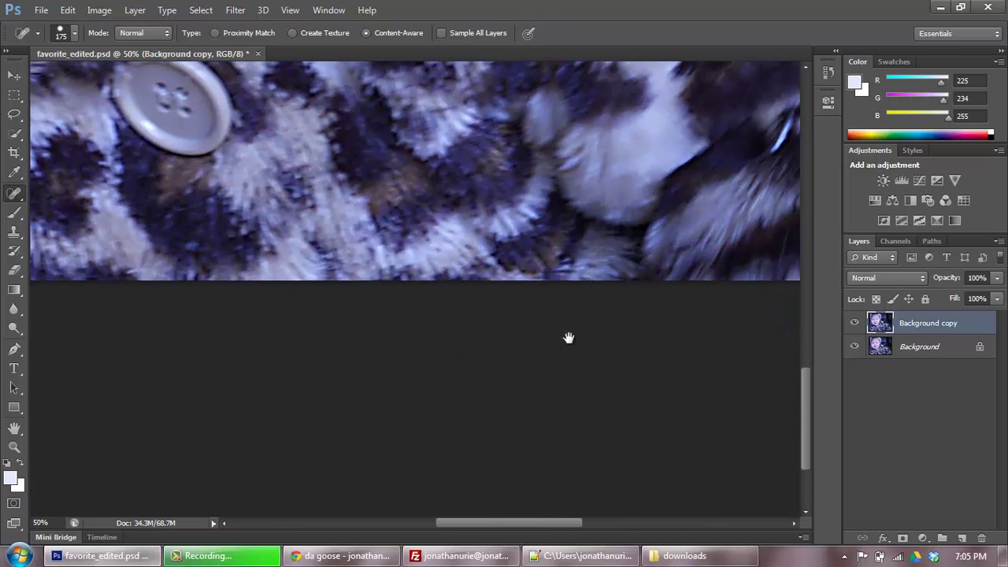
Heal over the coat button with a 400-pixel brush, then paint the collar's dark patch at 175 px.
drag(568, 338, 625, 420)
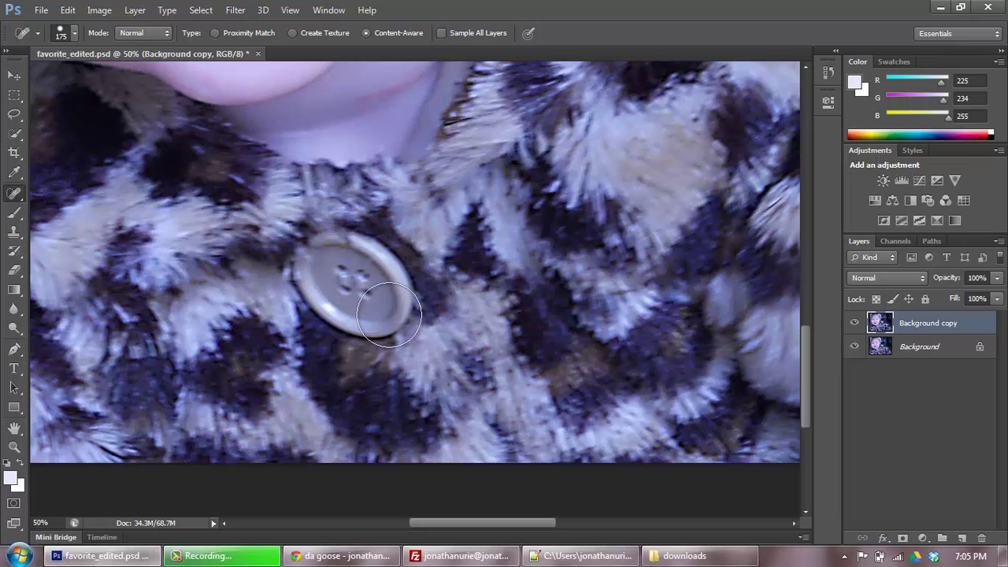
key(bracketright)
key(bracketright)
key(bracketright)
key(bracketright)
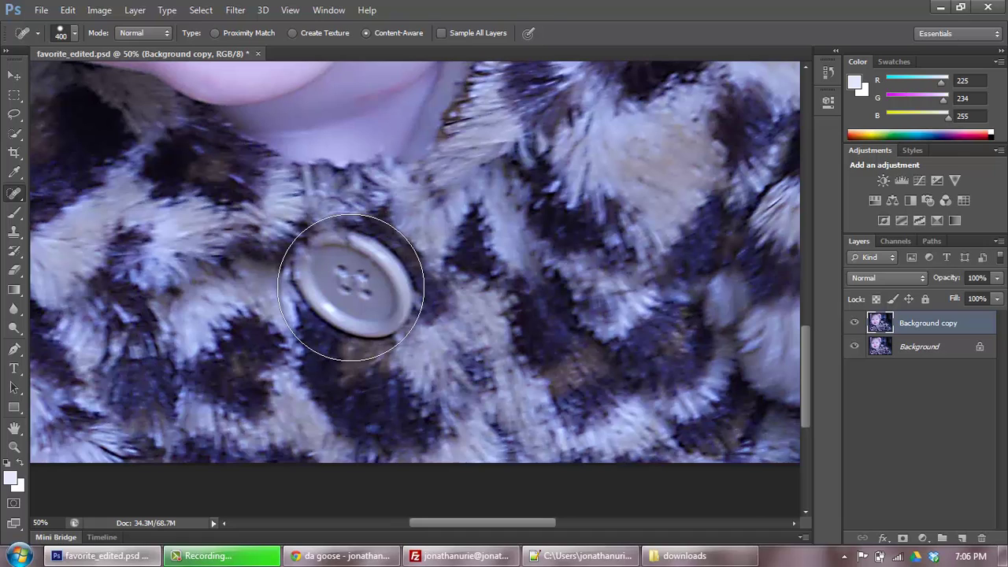
click(350, 287)
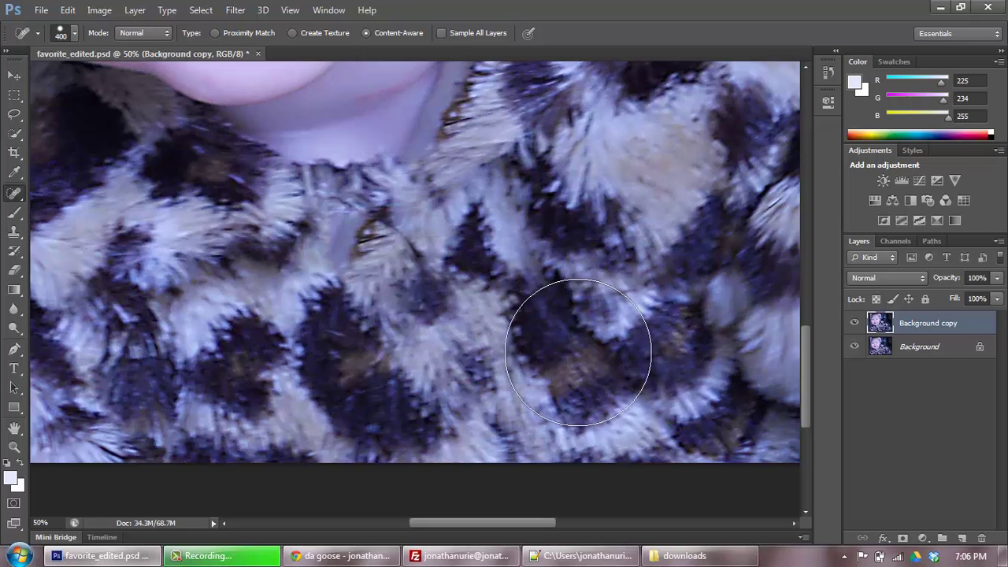
key(bracketleft)
key(bracketleft)
key(bracketleft)
key(bracketleft)
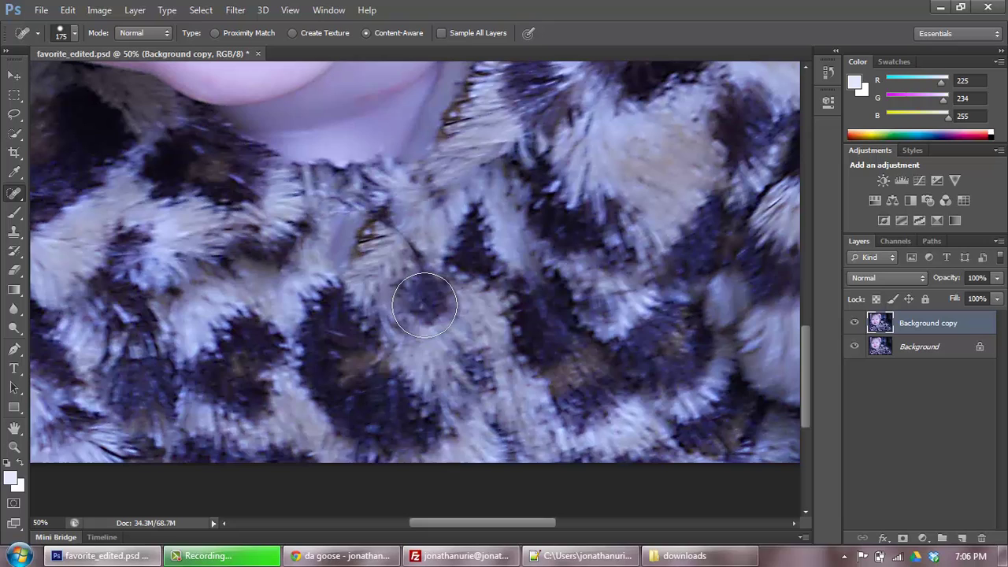
mouse_move(421, 305)
mouse_down()
mouse_move(386, 251)
mouse_move(318, 229)
mouse_up()
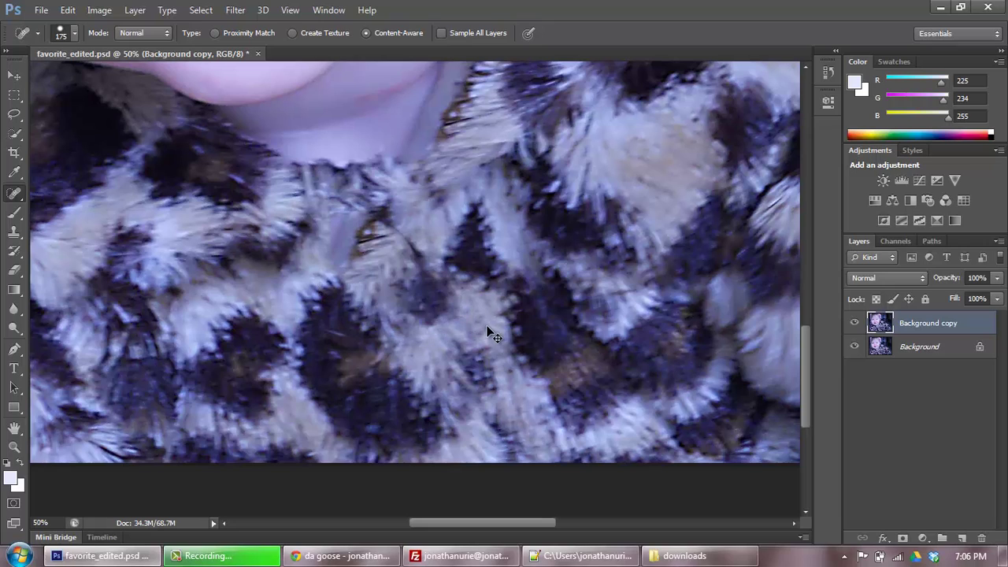
Heal three dark specks on the fur, including one near the neck.
key(ctrl+z)
key(ctrl+z)
key(ctrl+z)
key(ctrl+z)
key(ctrl+z)
key(ctrl+z)
key(ctrl+z)
key(ctrl+z)
key(ctrl+z)
key(ctrl+z)
key(ctrl+z)
key(ctrl+z)
key(ctrl+z)
click(479, 341)
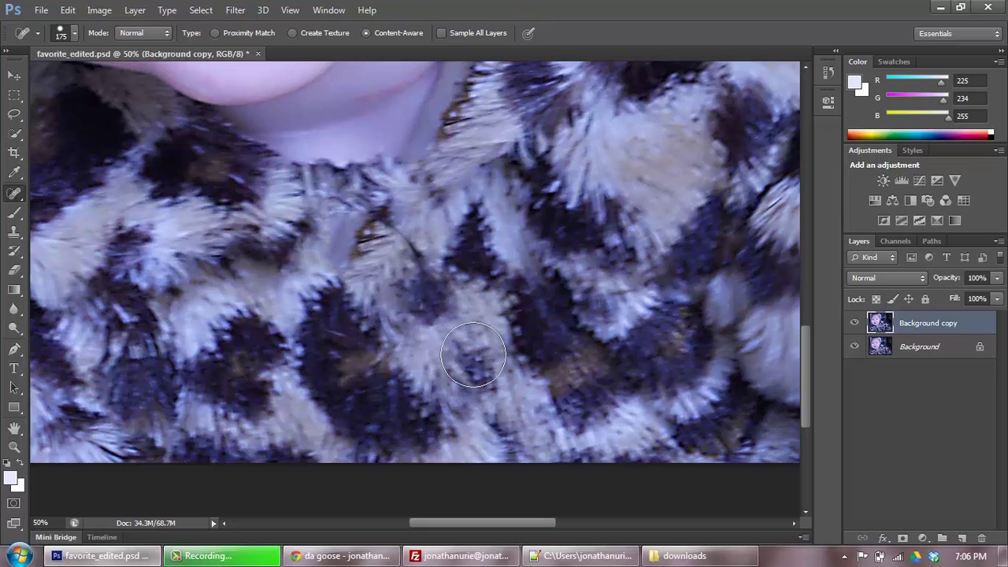
click(504, 331)
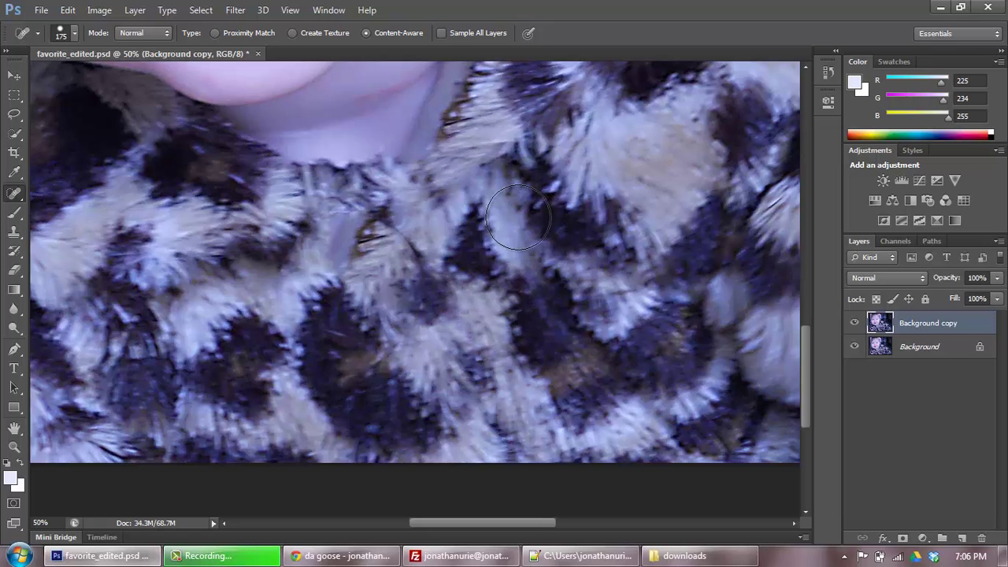
click(431, 200)
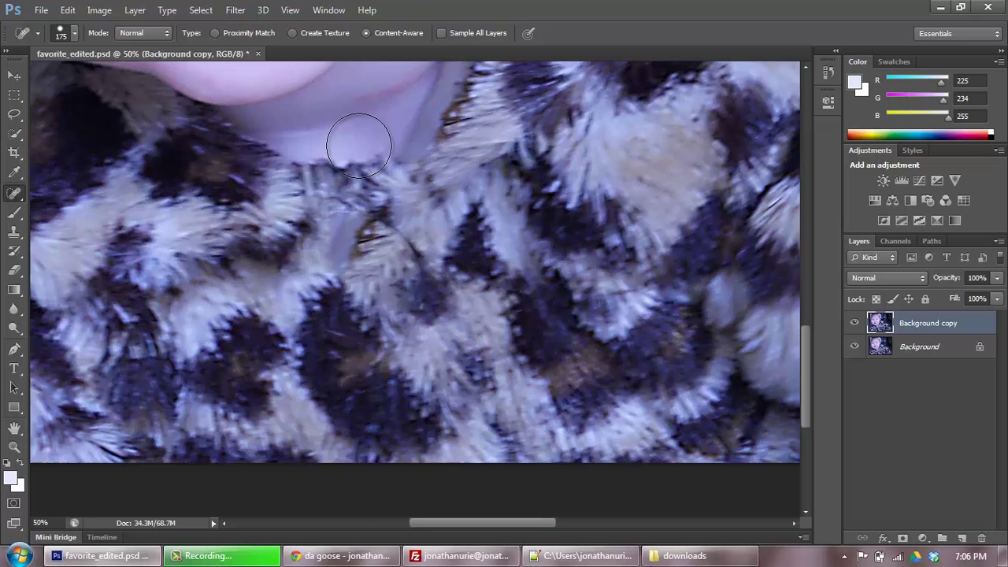
Step backward with Alt+Ctrl+Z to restore the coat button, then centre the face.
click(72, 11)
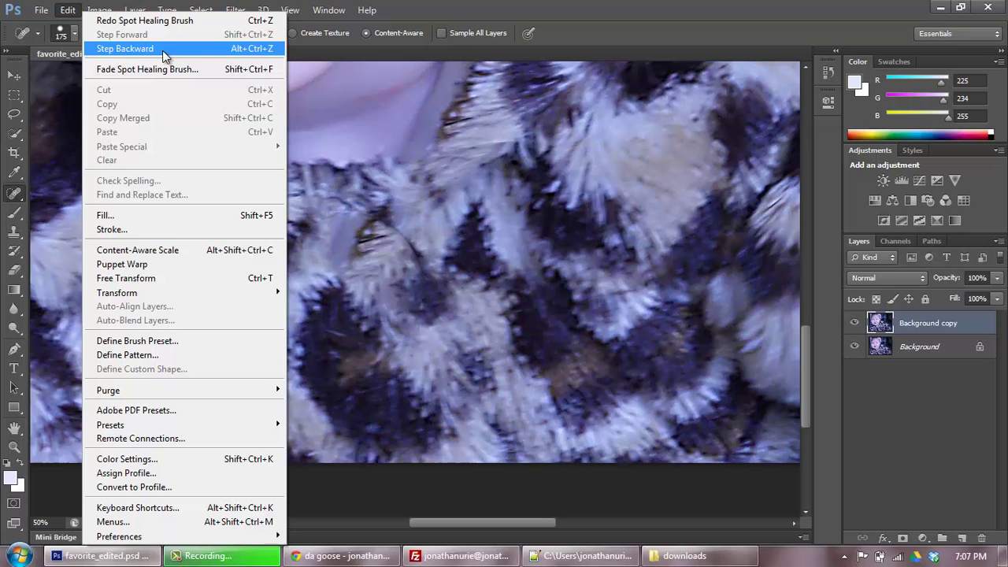
click(526, 289)
key(ctrl+alt+z)
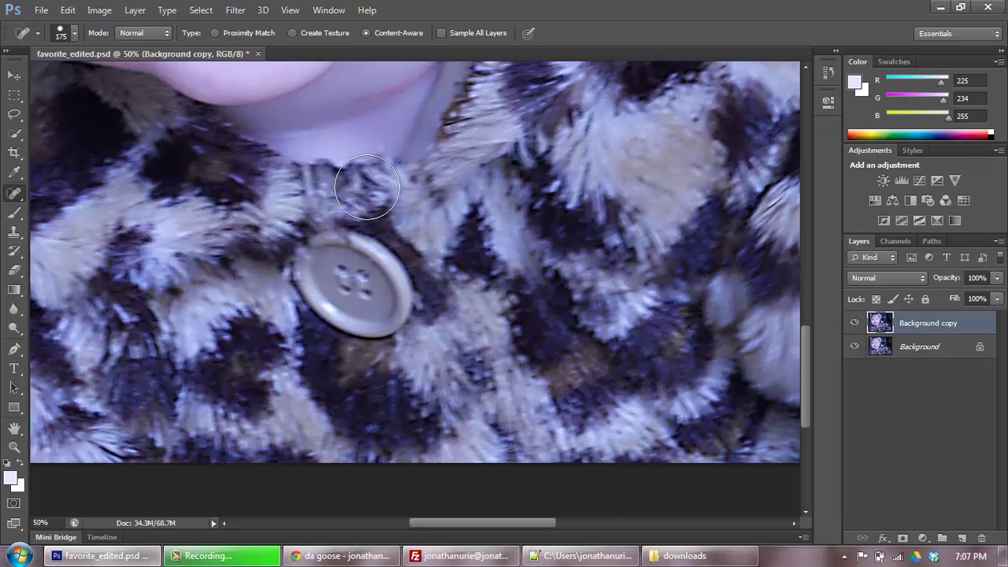
click(74, 12)
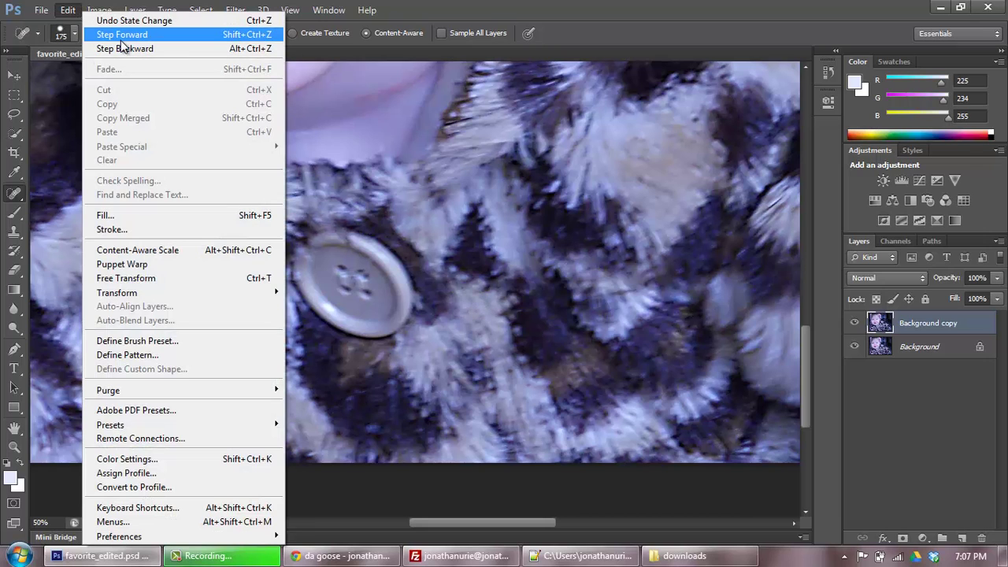
key(Escape)
drag(394, 337, 469, 340)
drag(484, 291, 414, 287)
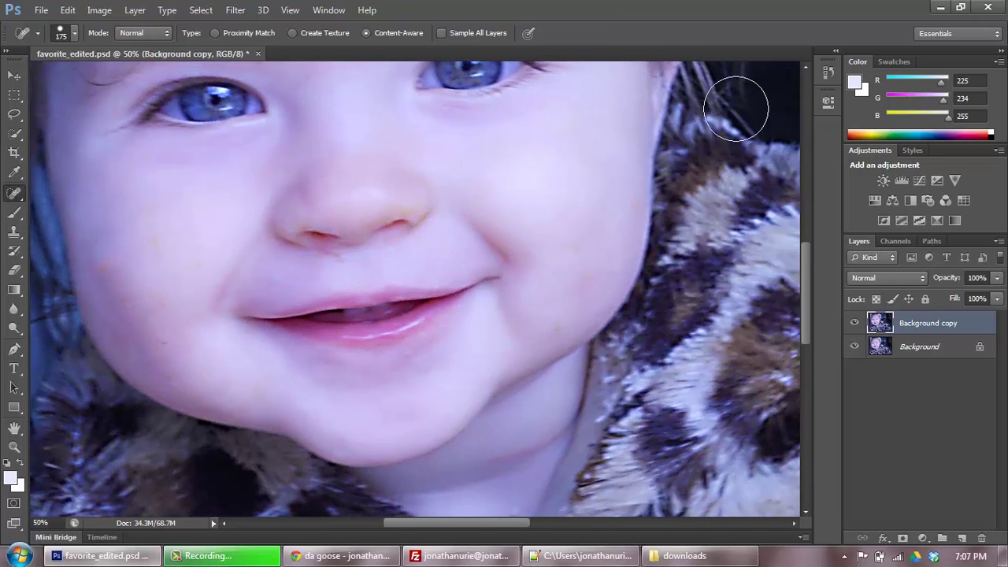
click(827, 74)
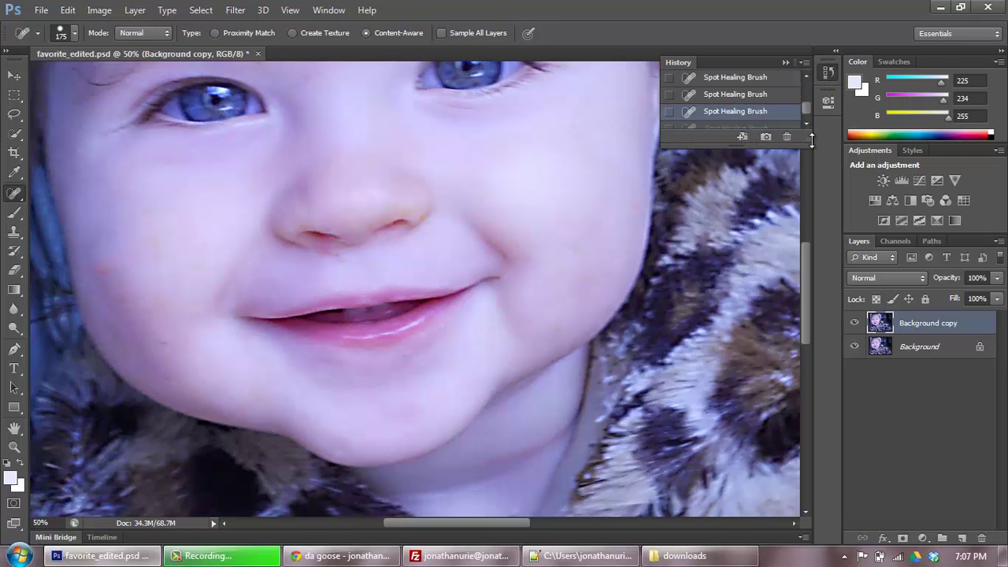
drag(811, 138, 795, 336)
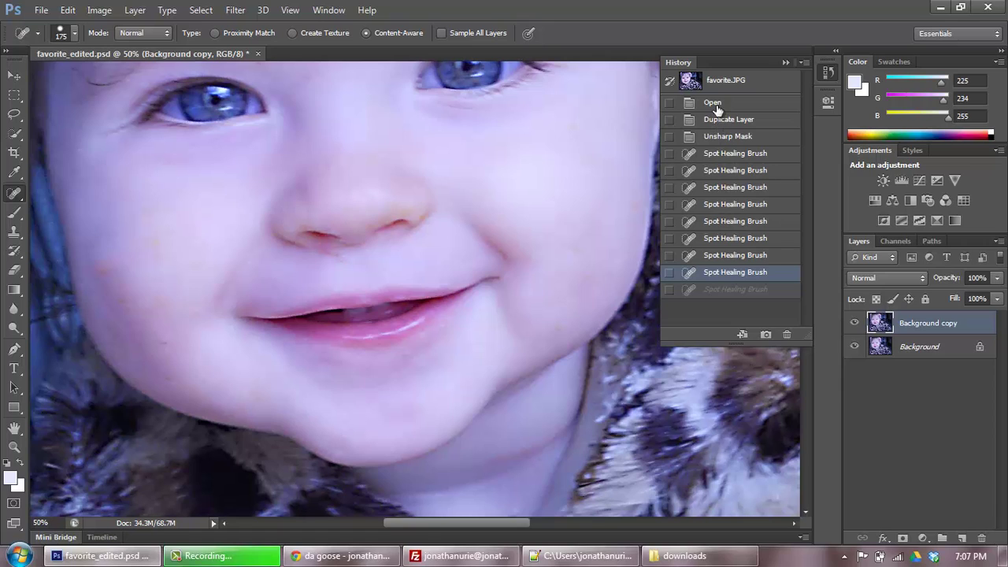
click(717, 135)
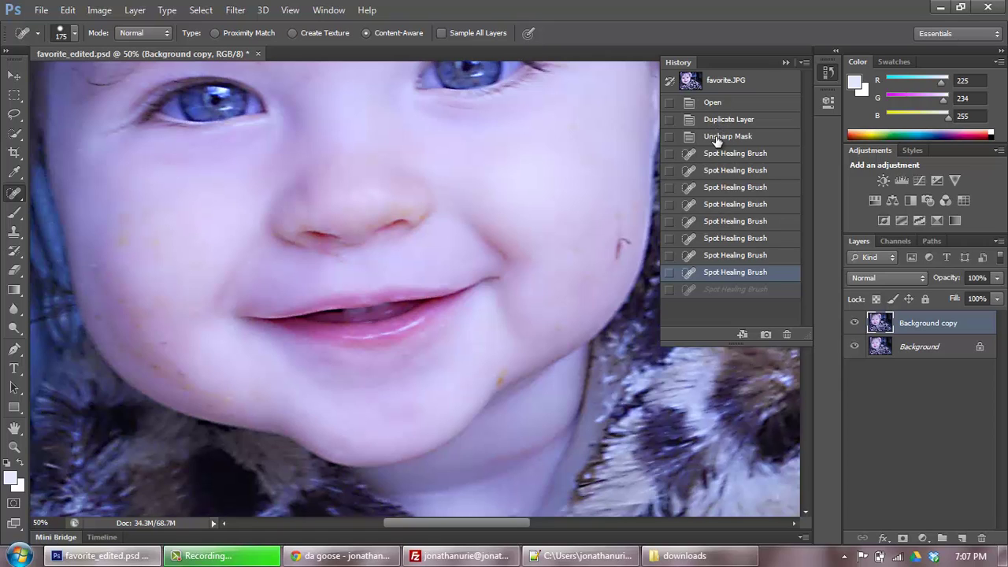
click(718, 119)
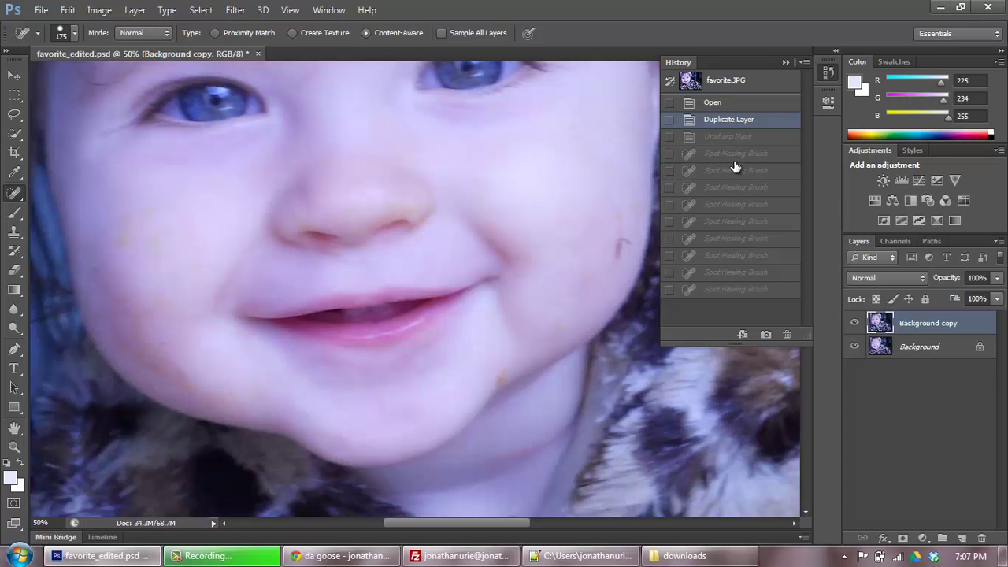
click(725, 292)
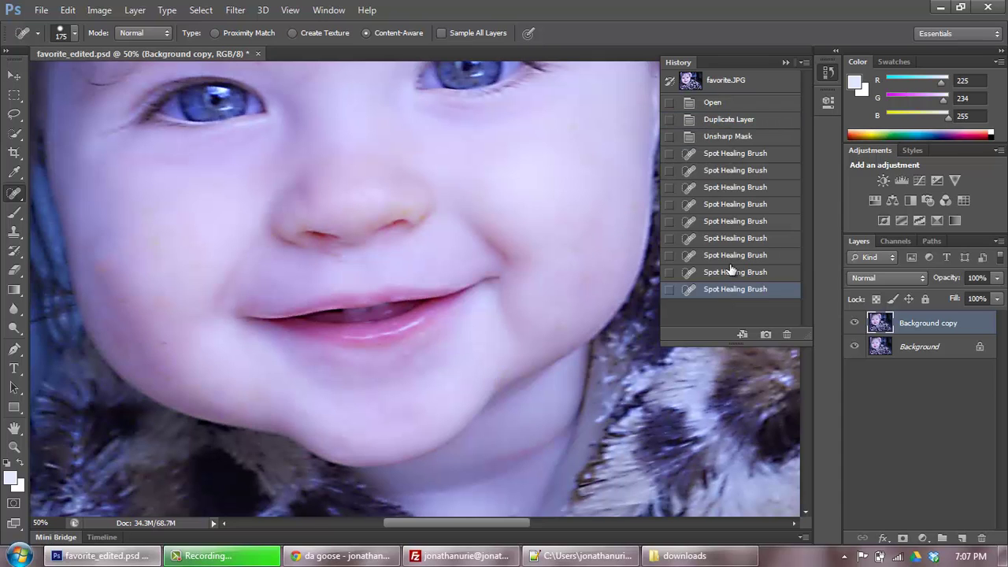
scroll(528, 341, down, 2)
scroll(526, 339, down, 4)
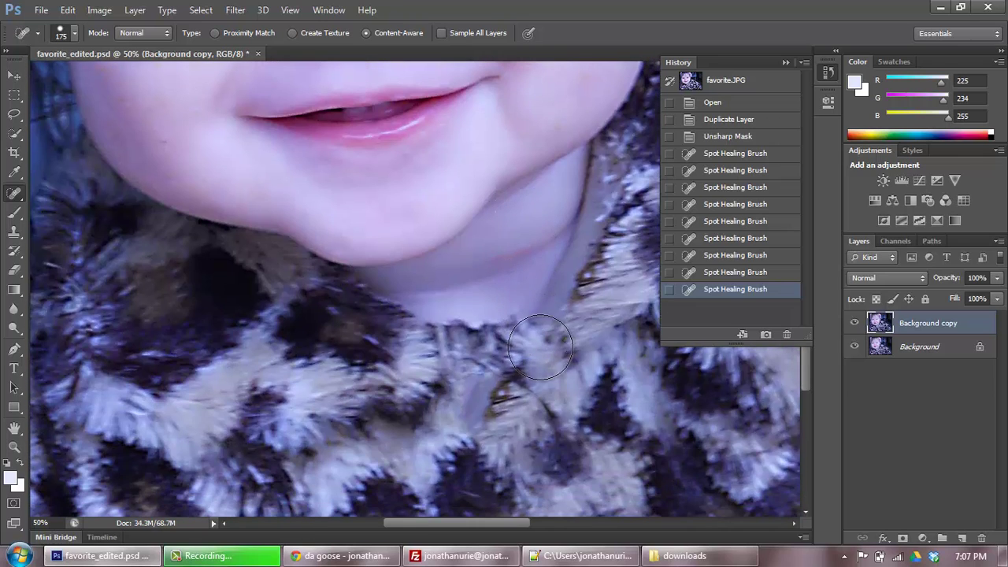
click(720, 272)
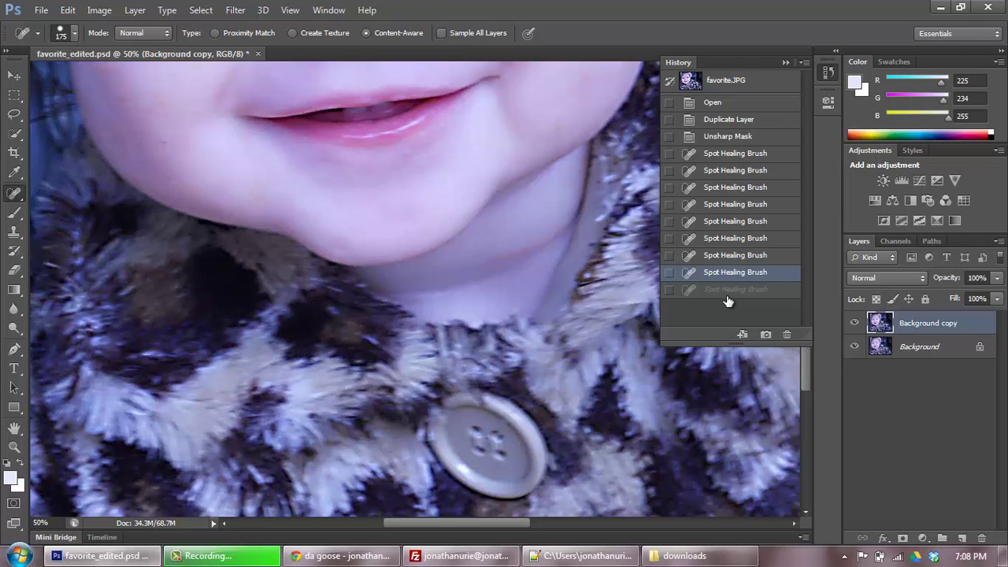
click(718, 156)
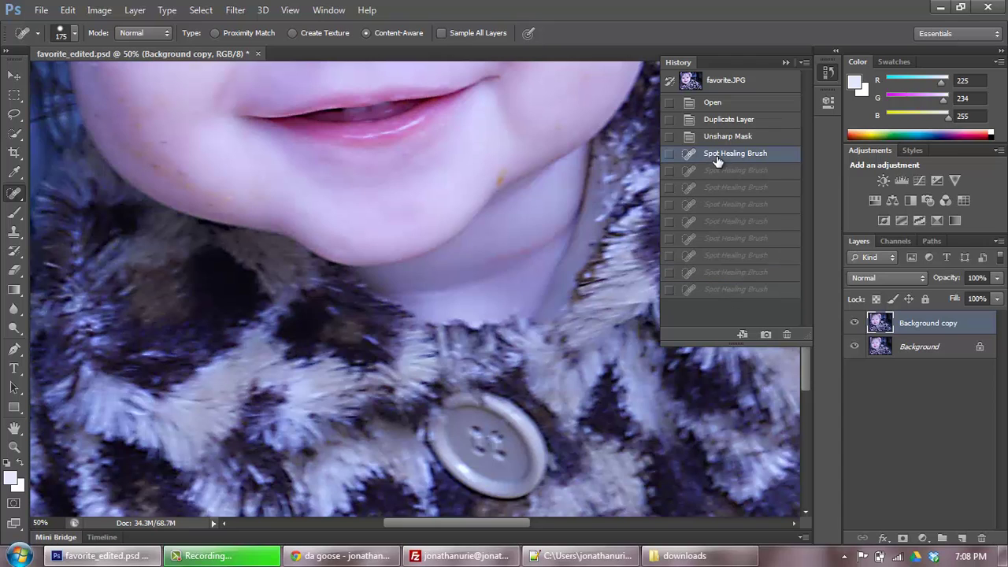
click(706, 275)
click(708, 207)
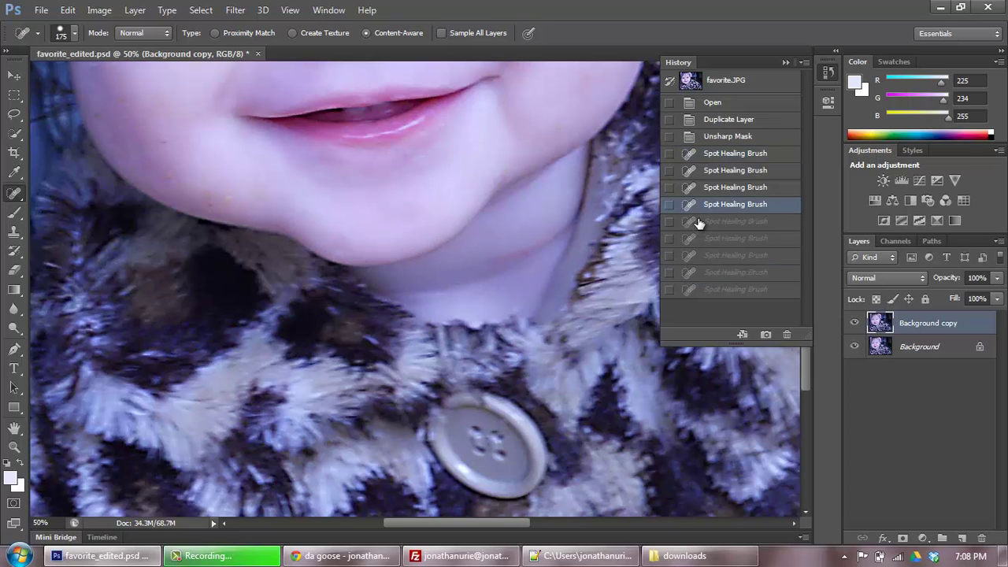
click(705, 273)
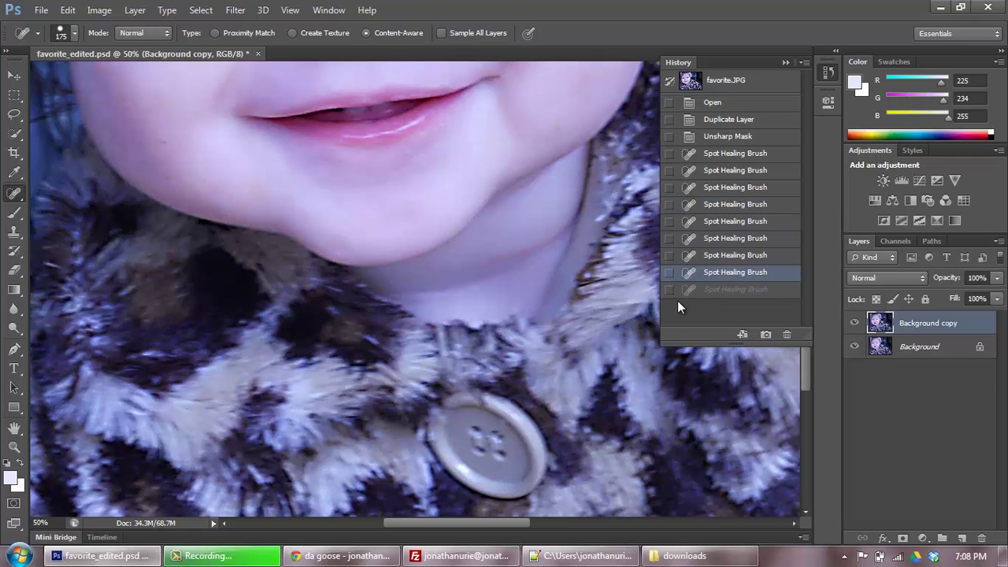
drag(405, 221, 465, 362)
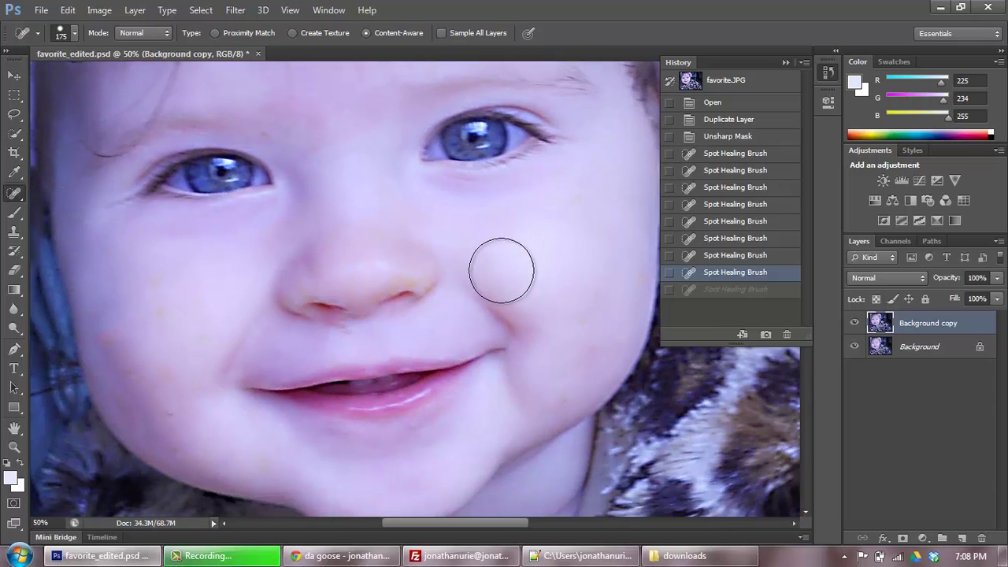
click(785, 65)
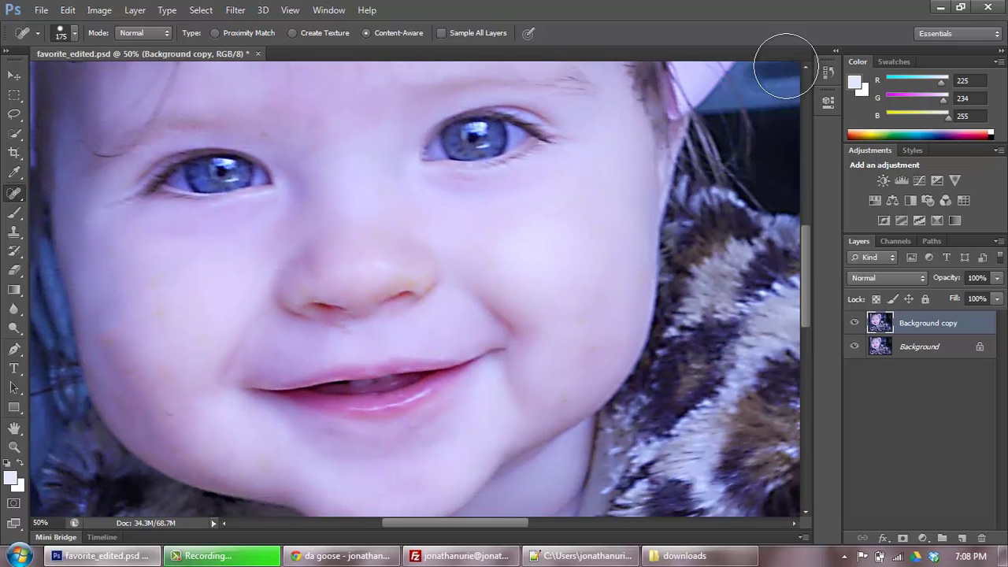
Zoom out with Ctrl+- past 25% until the entire baby portrait shows.
key(ctrl+minus)
key(ctrl+minus)
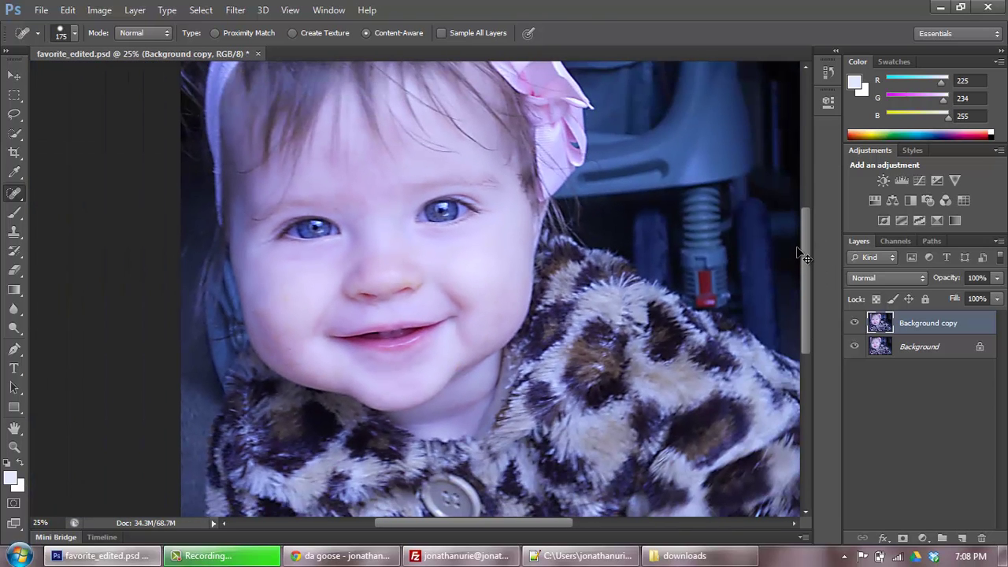
key(ctrl+minus)
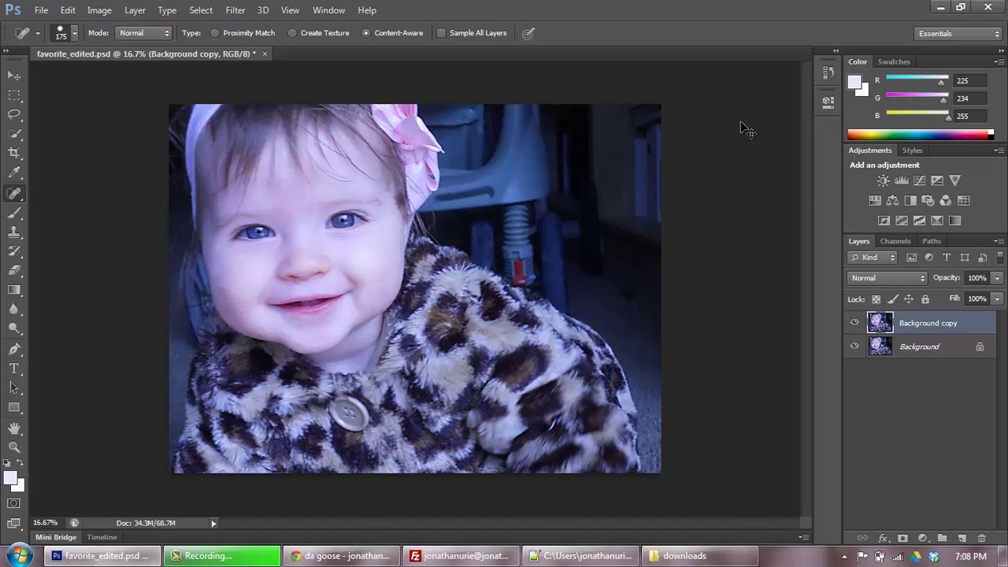
scroll(744, 126, up, 1)
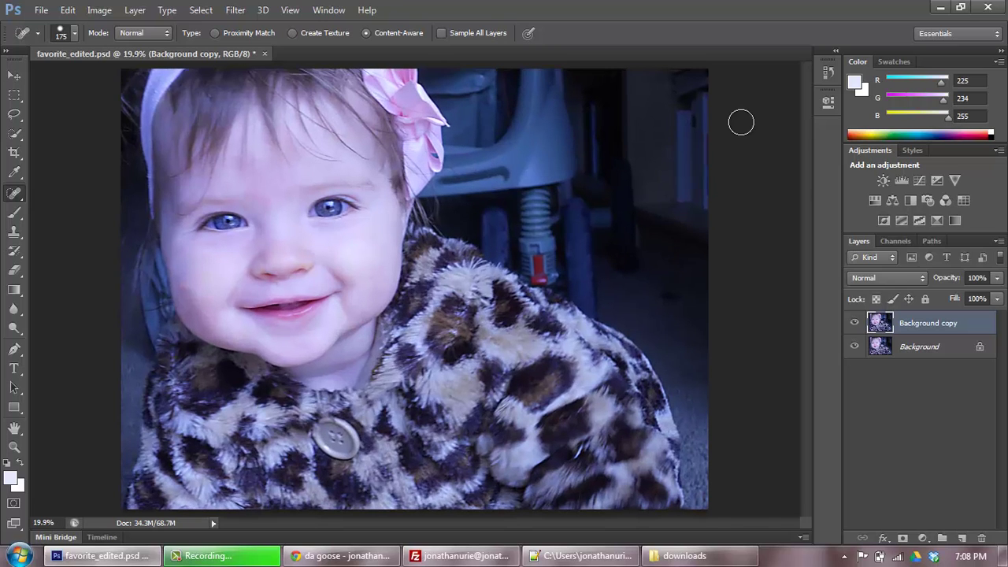
Add a Levels layer with Red highlight 227, Green highlight 217 and Blue shadow 0.
click(900, 182)
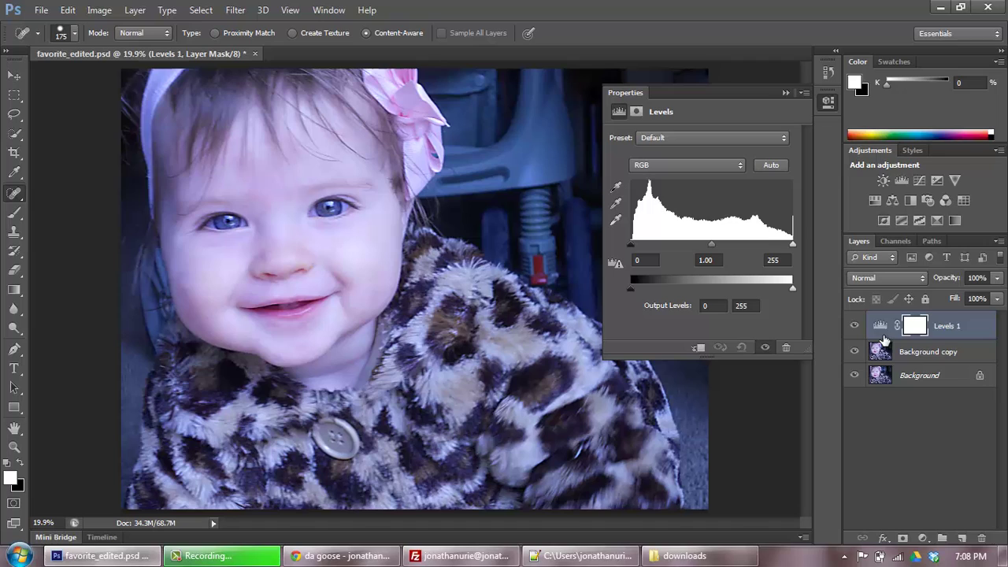
click(724, 168)
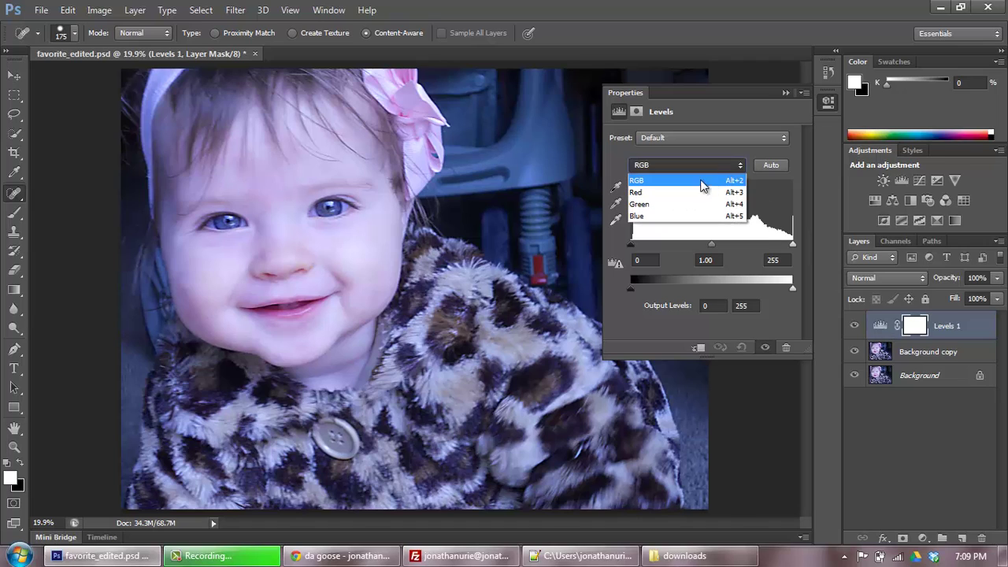
click(683, 194)
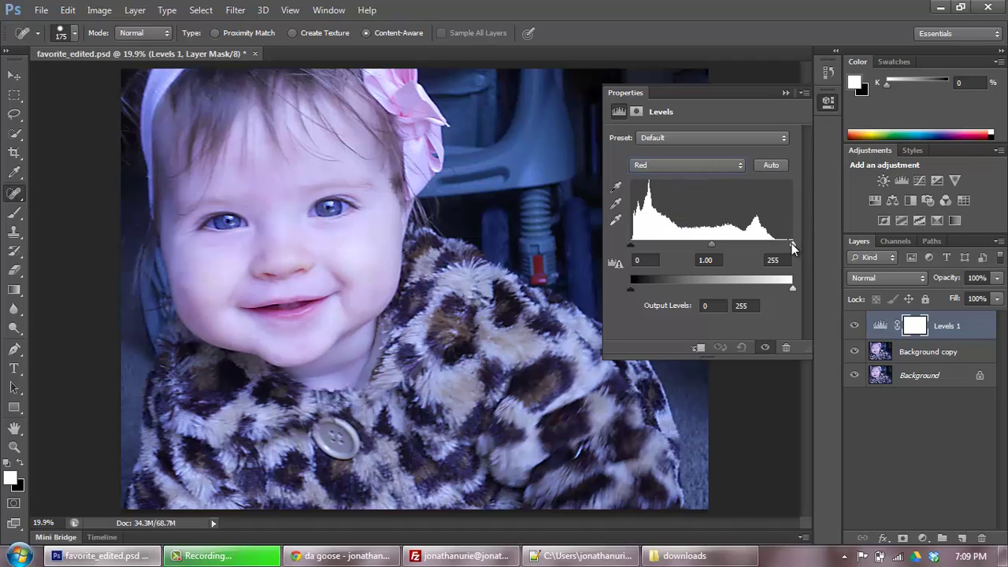
drag(792, 244, 775, 251)
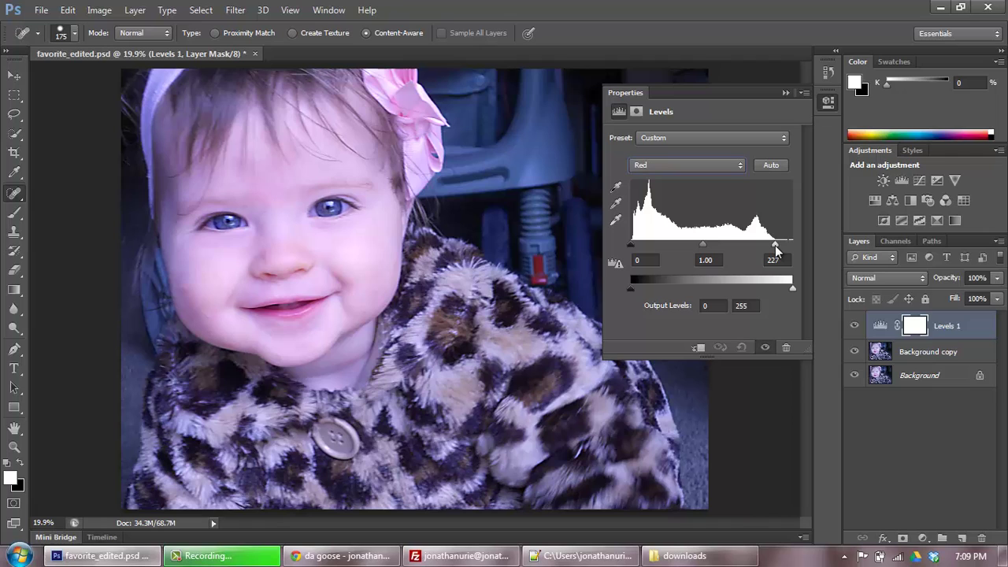
click(725, 165)
click(704, 205)
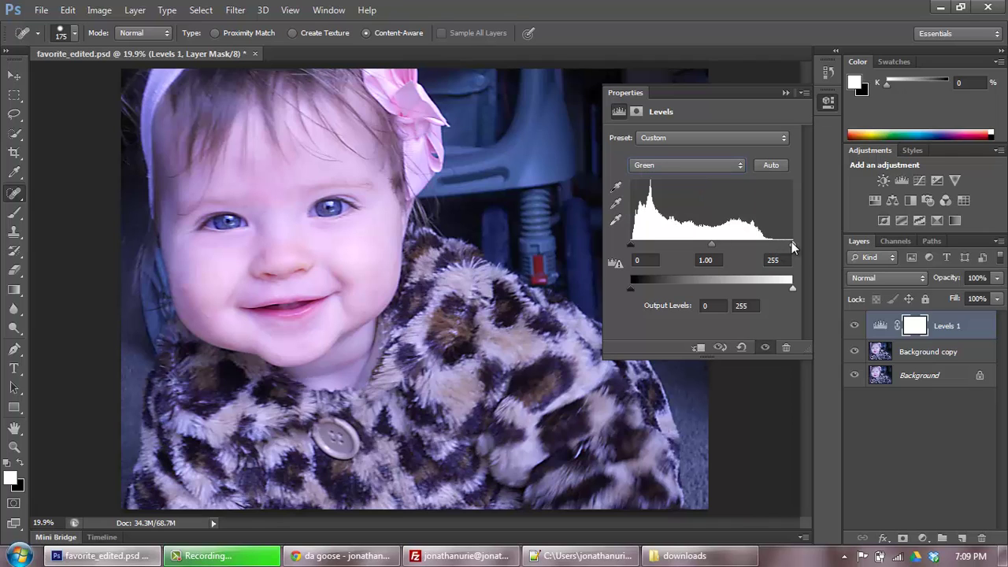
drag(792, 244, 771, 248)
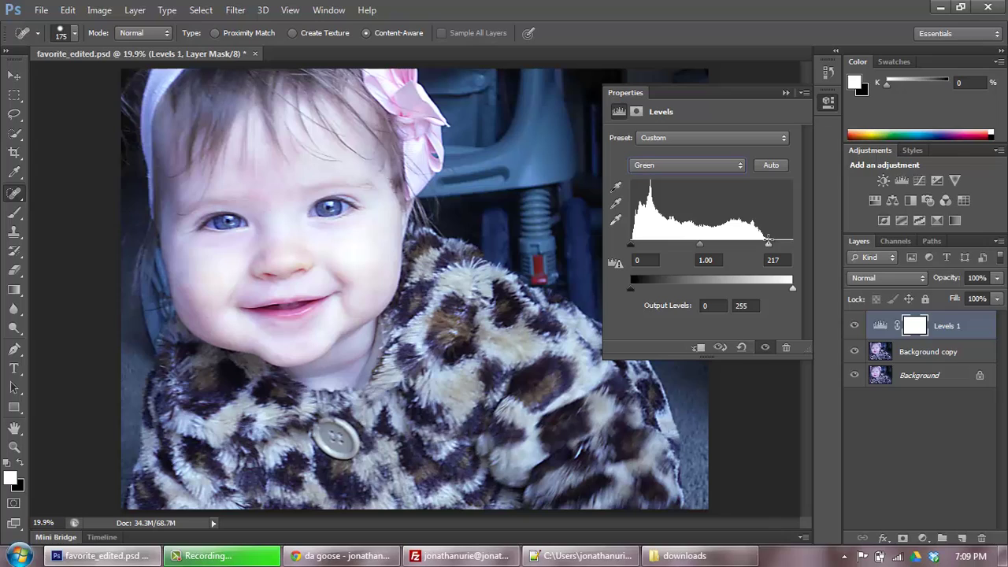
click(741, 167)
click(704, 220)
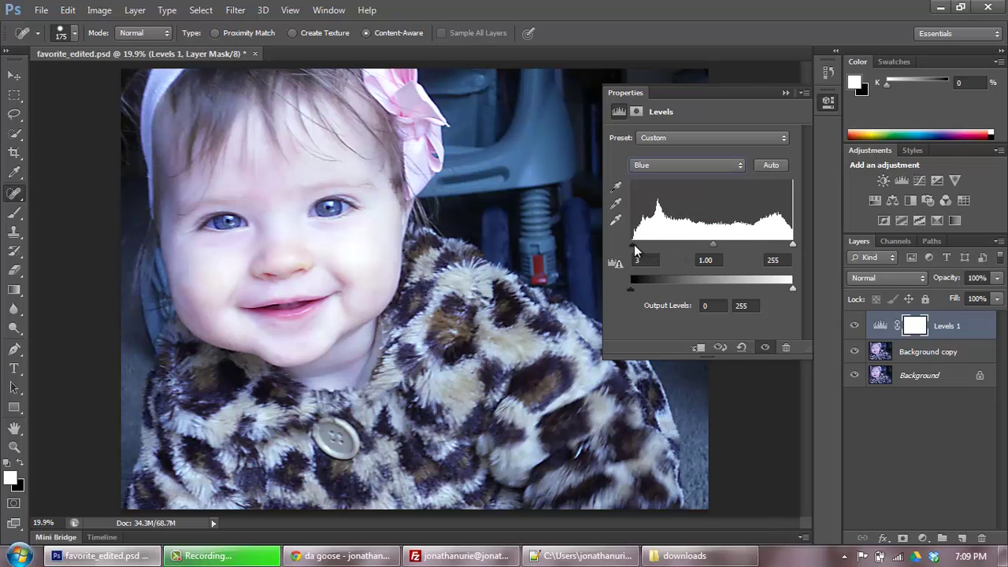
drag(636, 250, 623, 251)
Add a Brightness/Contrast layer at -47 brightness and a Vibrance layer at +20.
click(884, 181)
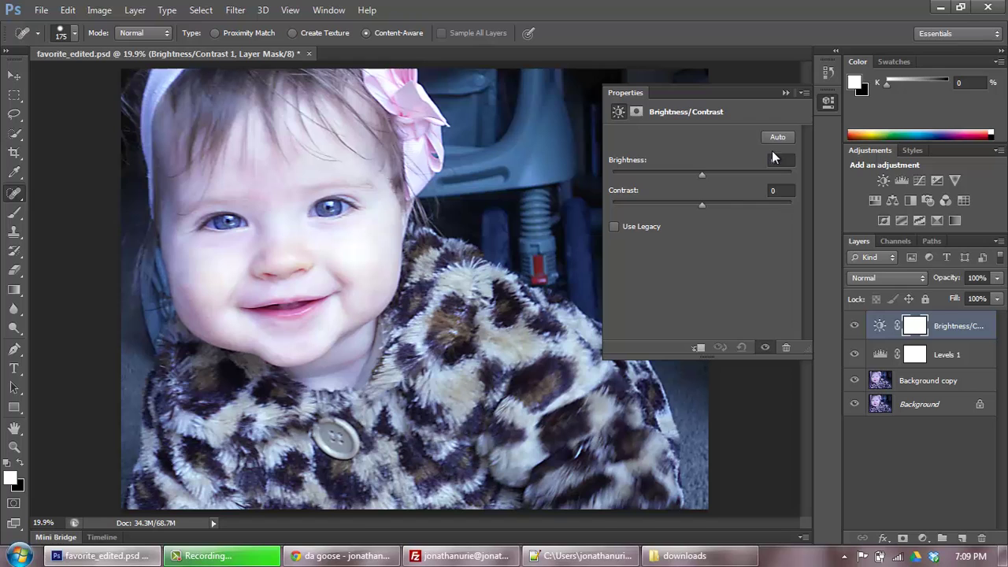
drag(703, 173, 673, 175)
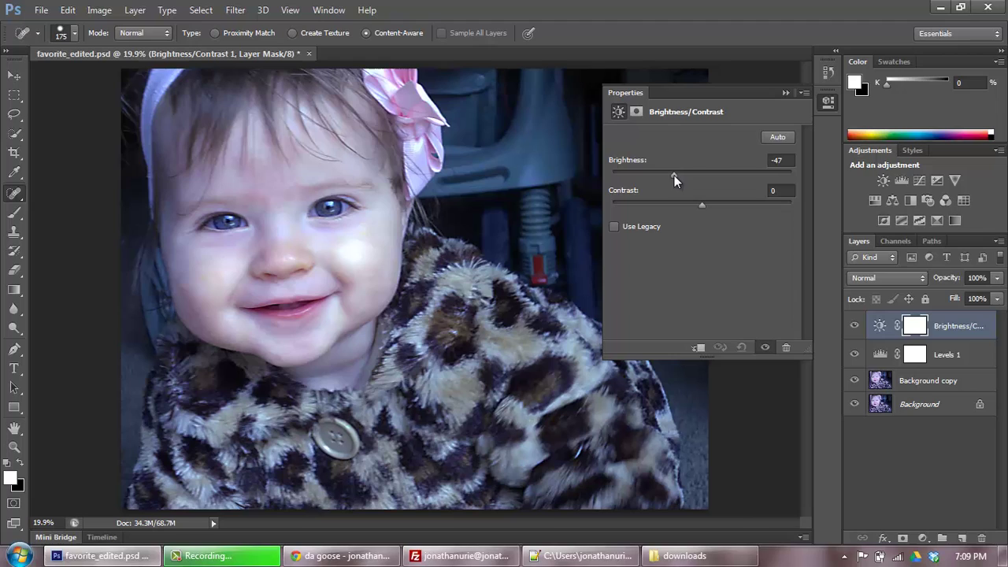
click(955, 180)
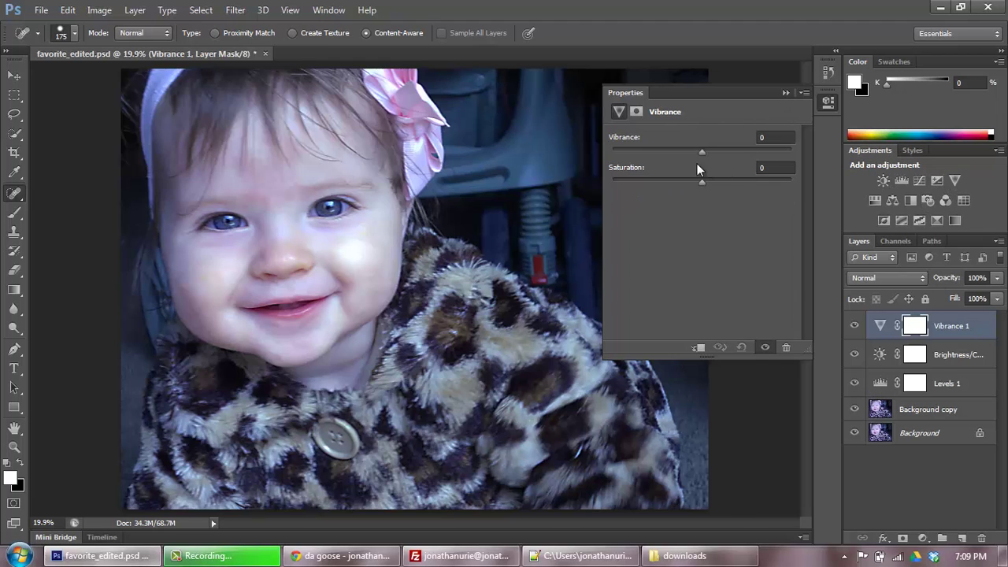
drag(702, 152, 707, 181)
Reopen Levels 1, set its Red highlight input to 218, and close Properties.
click(934, 384)
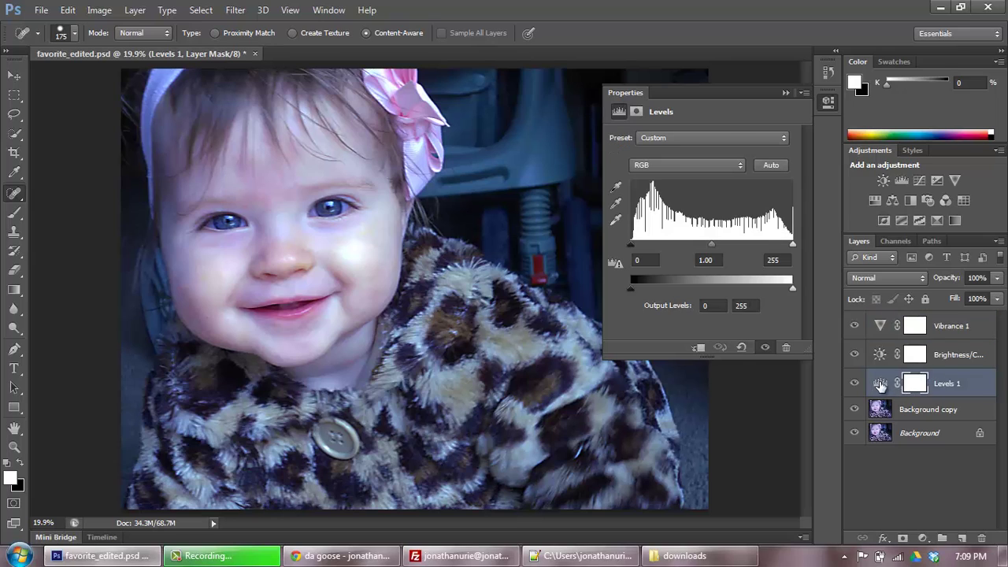
click(693, 165)
click(693, 193)
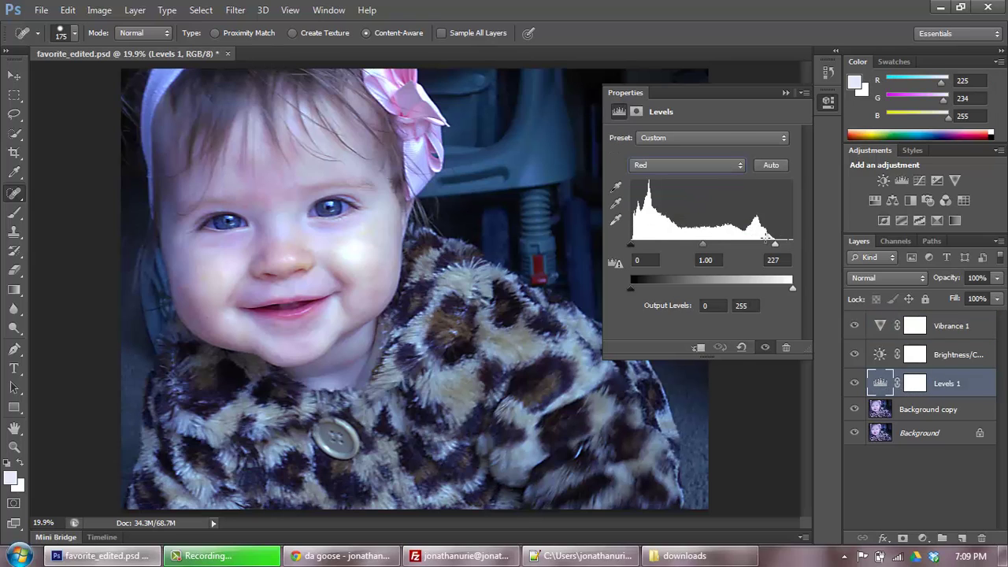
drag(780, 249, 771, 249)
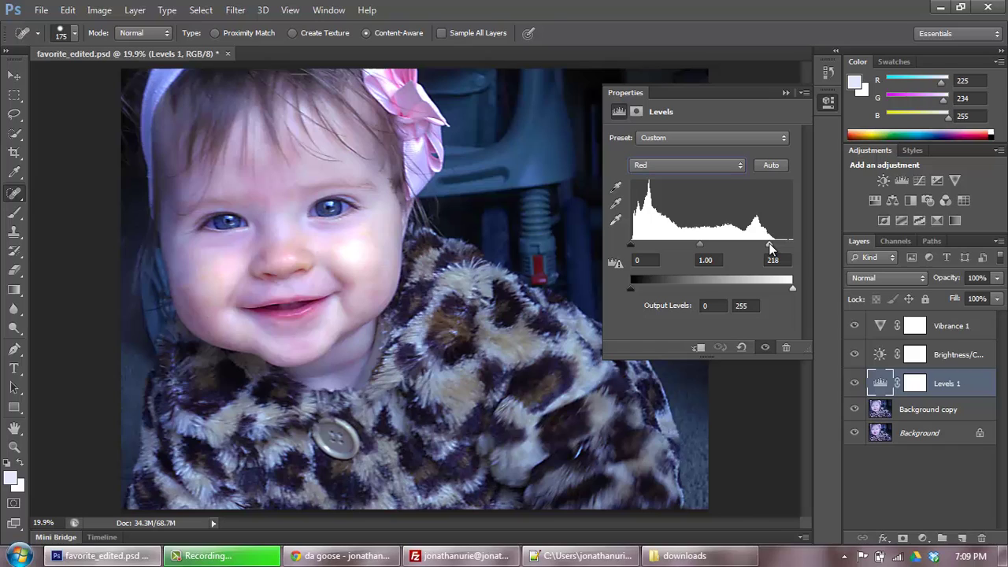
click(785, 92)
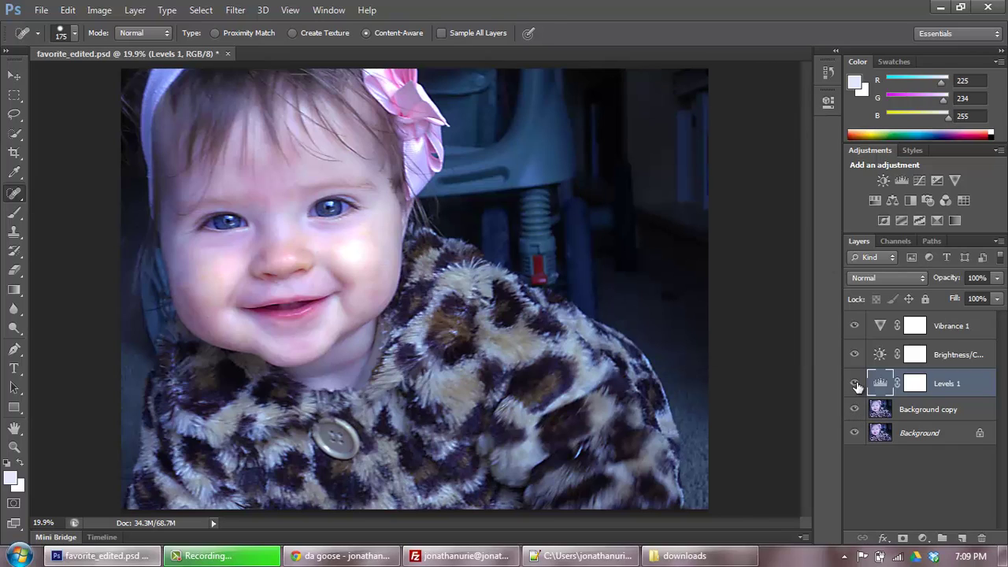
drag(857, 410, 856, 330)
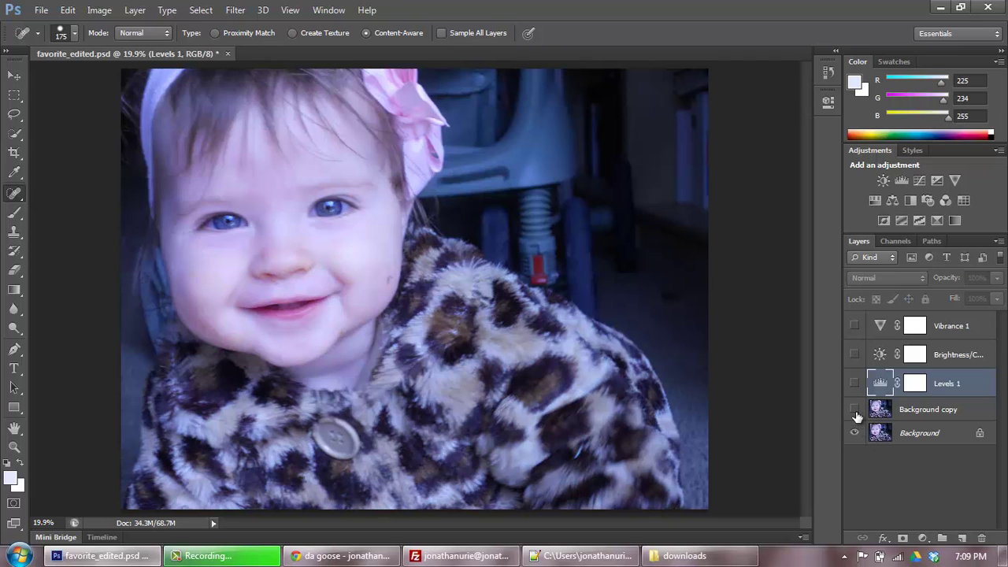
drag(855, 409, 855, 329)
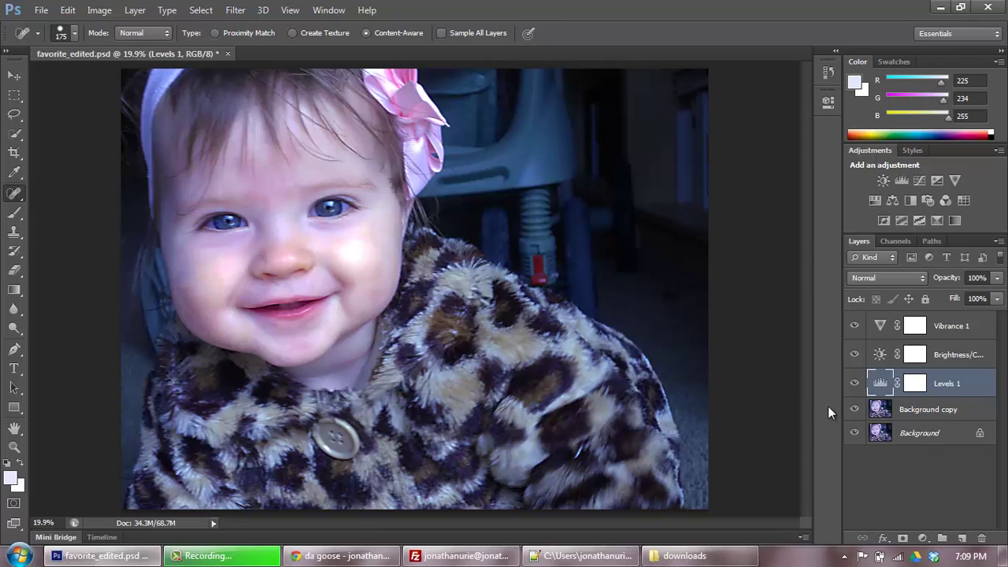
drag(853, 409, 859, 336)
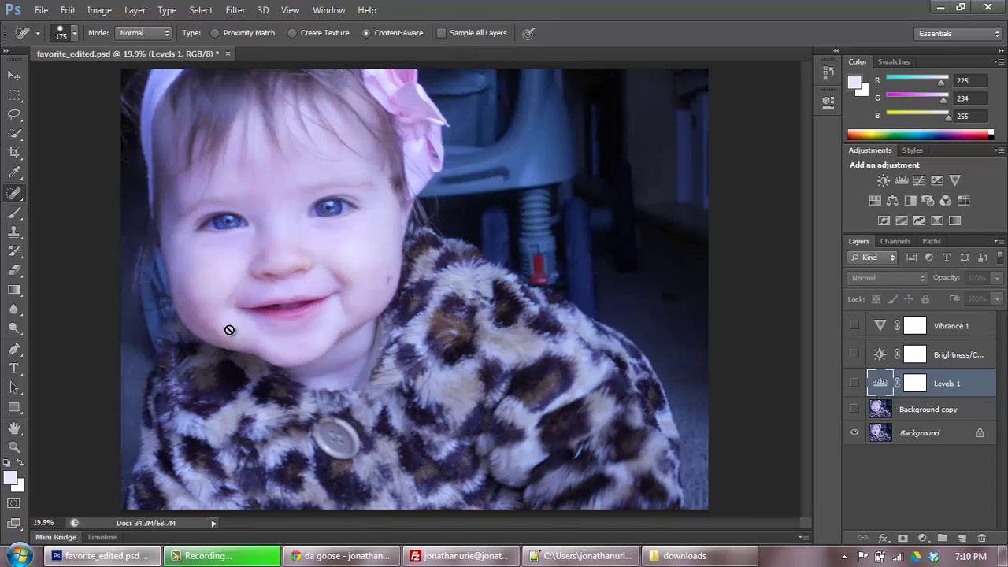
drag(854, 328, 855, 399)
click(855, 410)
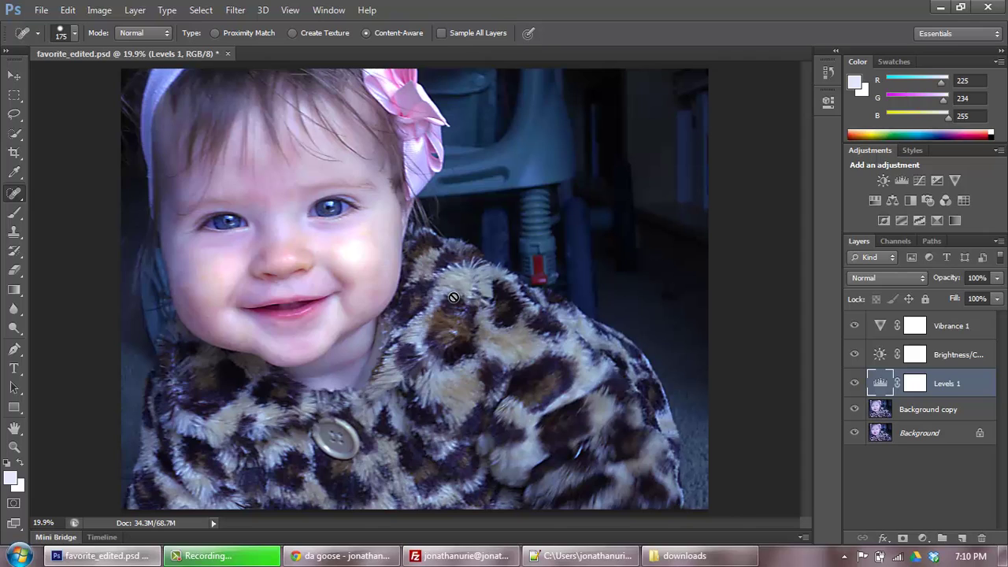
Crop to a 4x5 (8x10) ratio tightly around the baby's face and shoulders.
click(14, 152)
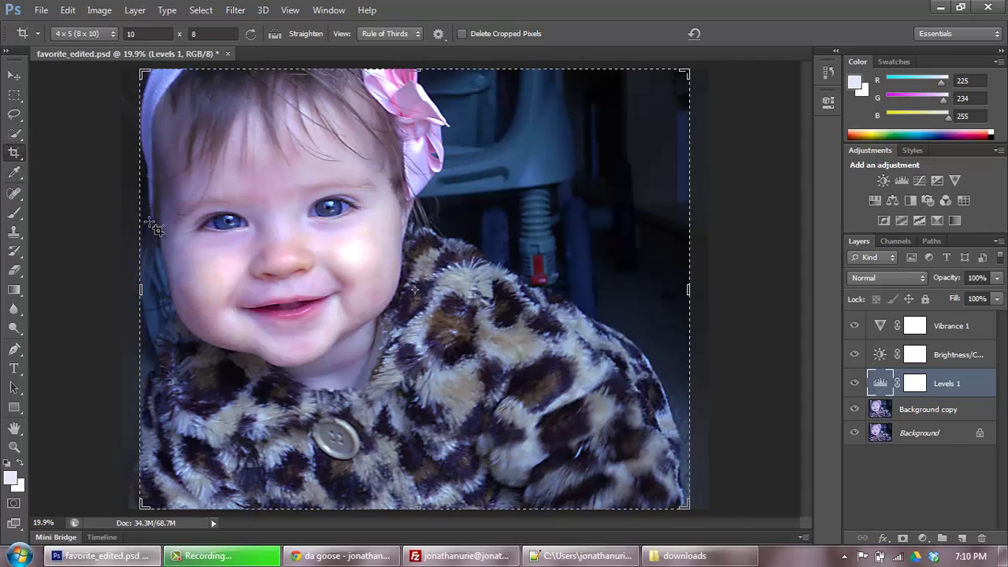
drag(143, 71, 131, 89)
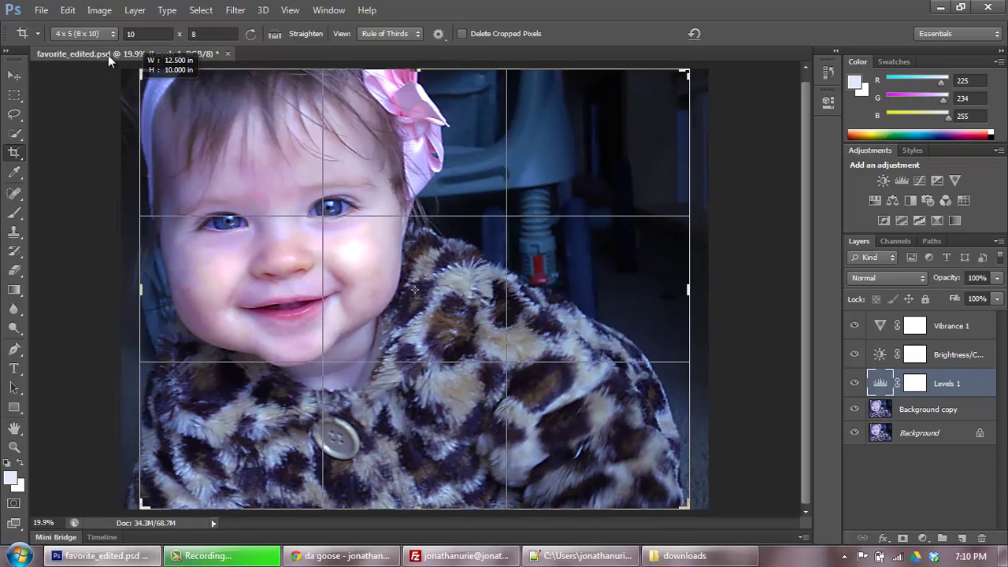
click(140, 34)
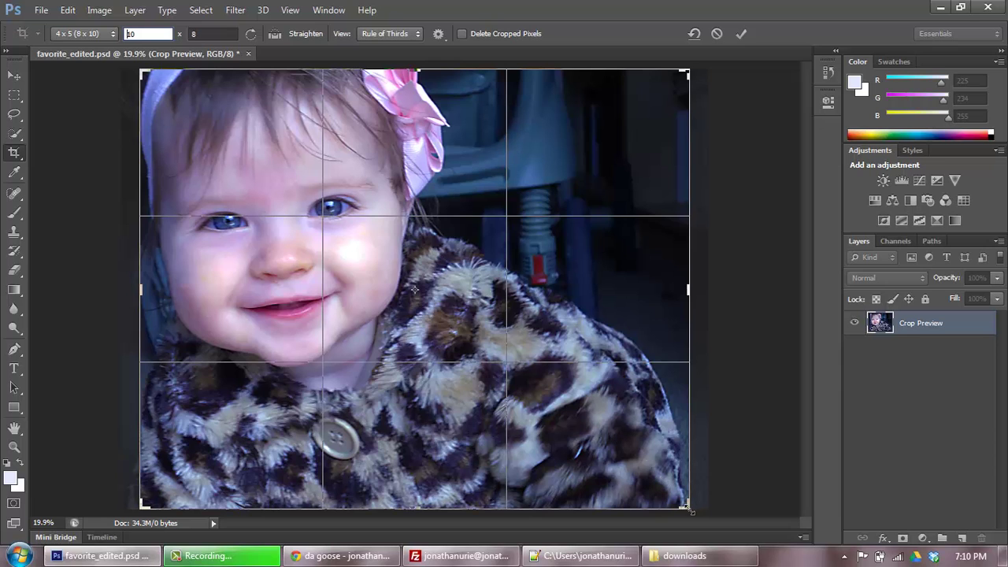
drag(688, 508, 622, 454)
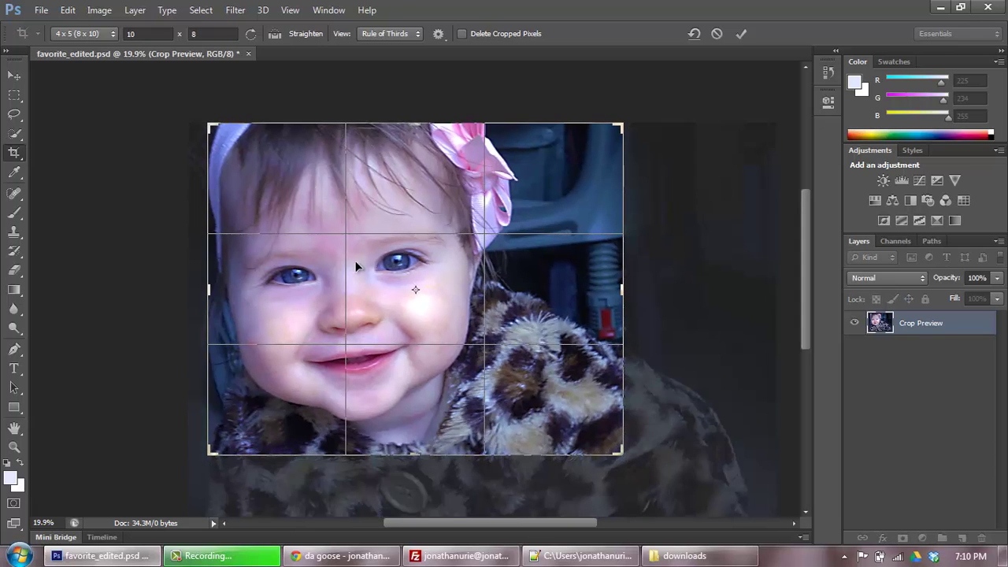
drag(628, 457, 628, 458)
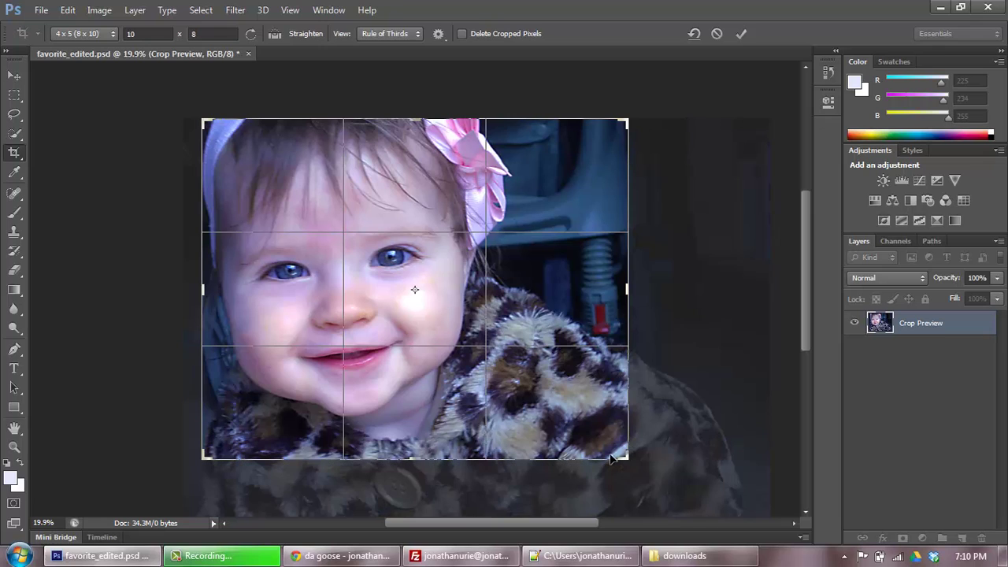
click(741, 34)
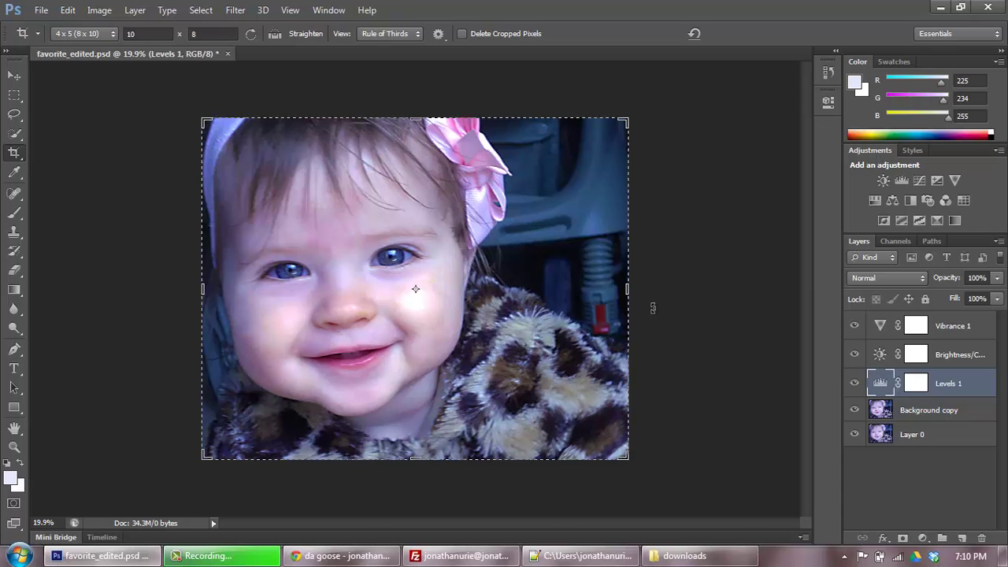
click(18, 78)
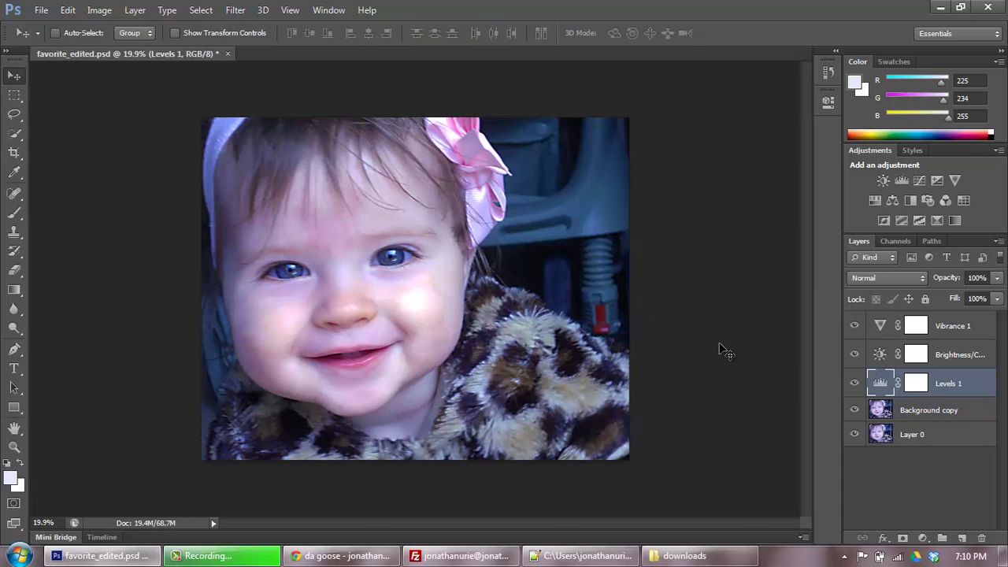
mouse_move(858, 411)
mouse_down()
mouse_move(863, 338)
mouse_move(858, 416)
mouse_up()
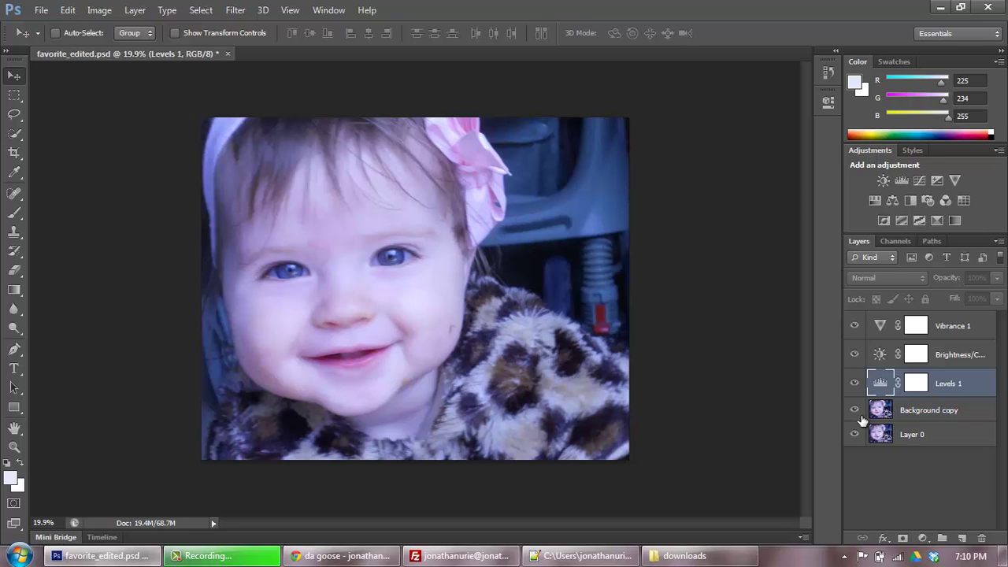
key(ctrl+plus)
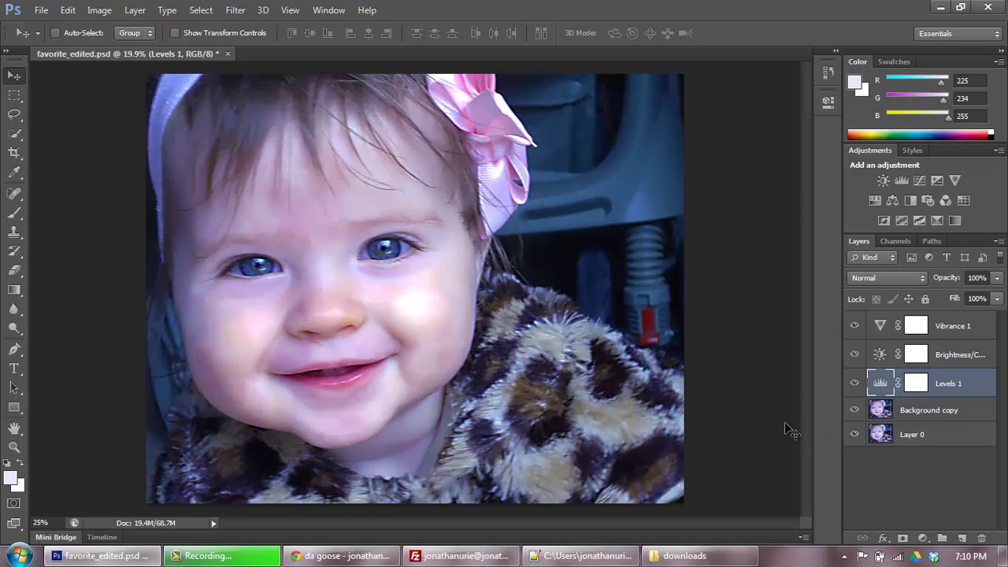